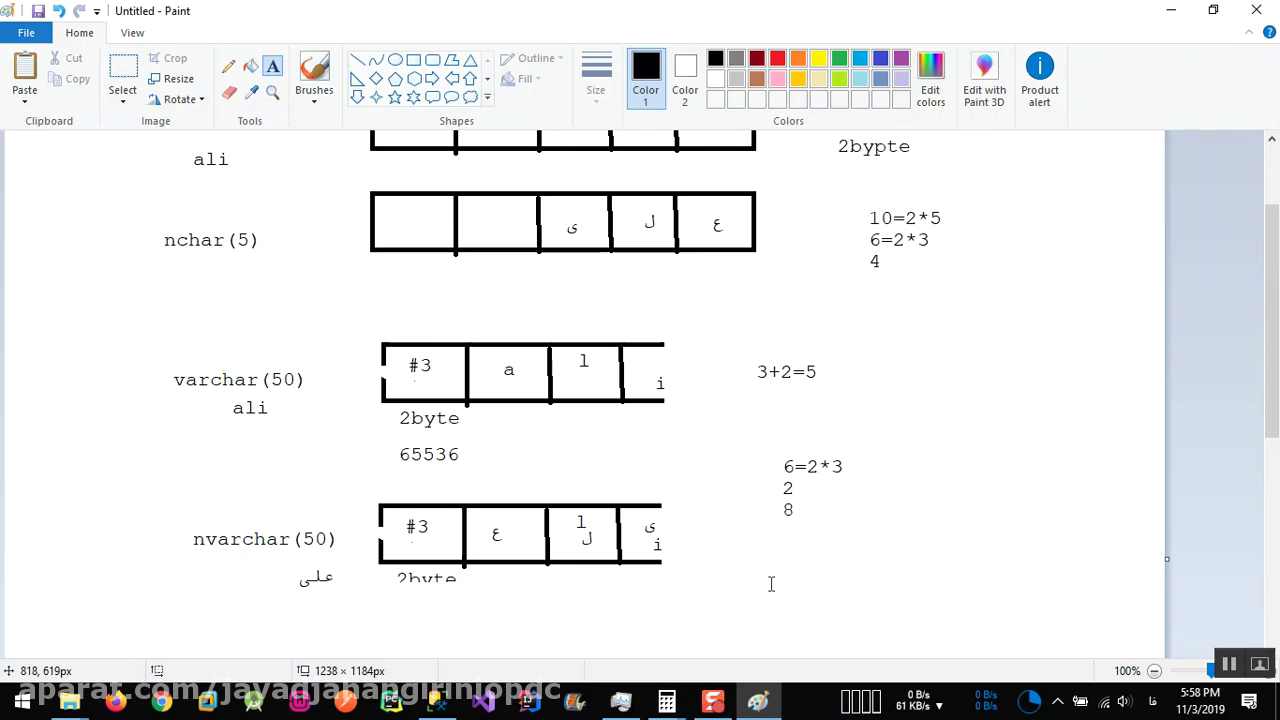
Switch to SQL Server Management Studio and set the customername column's data type to nvarchar(30)
click(437, 702)
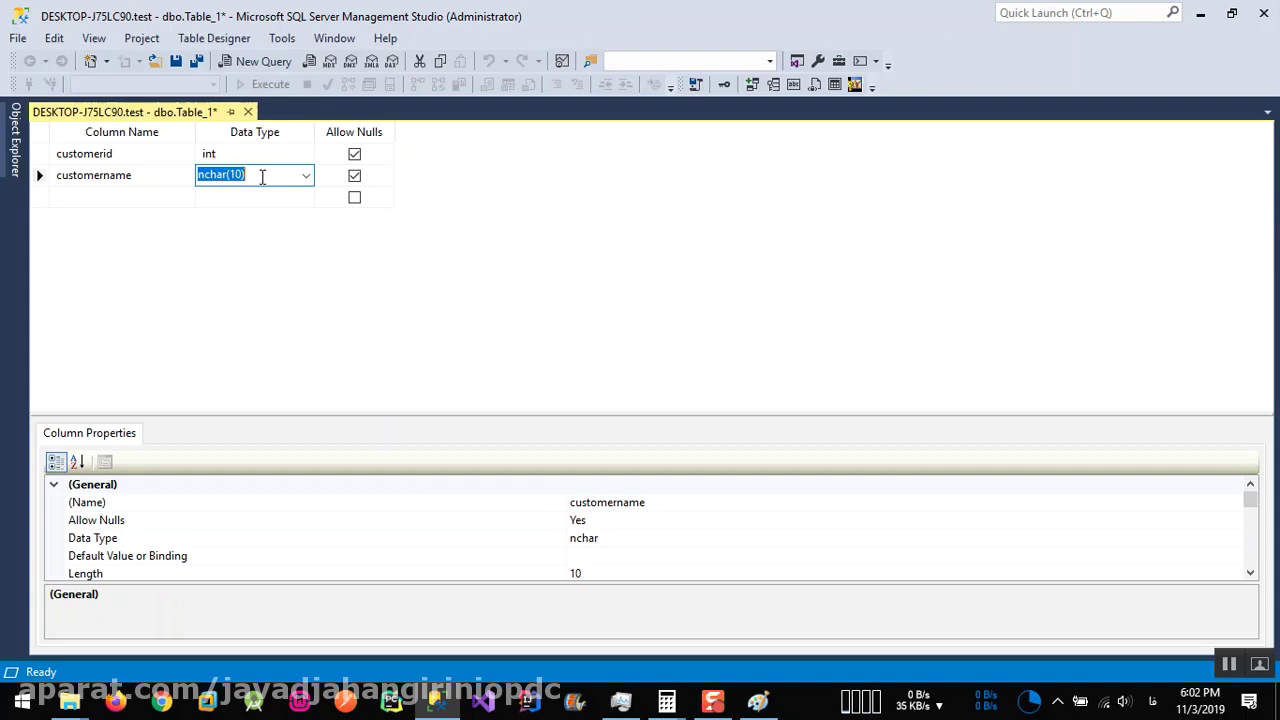
click(306, 176)
click(280, 247)
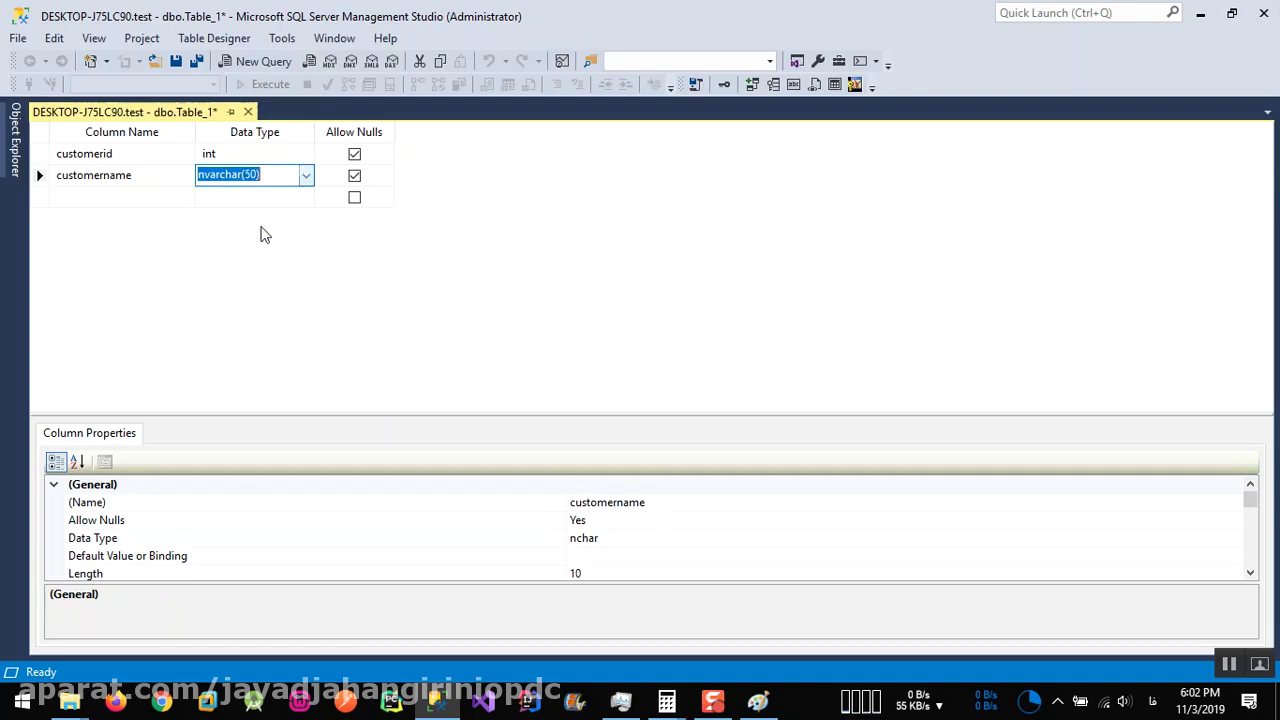
click(251, 176)
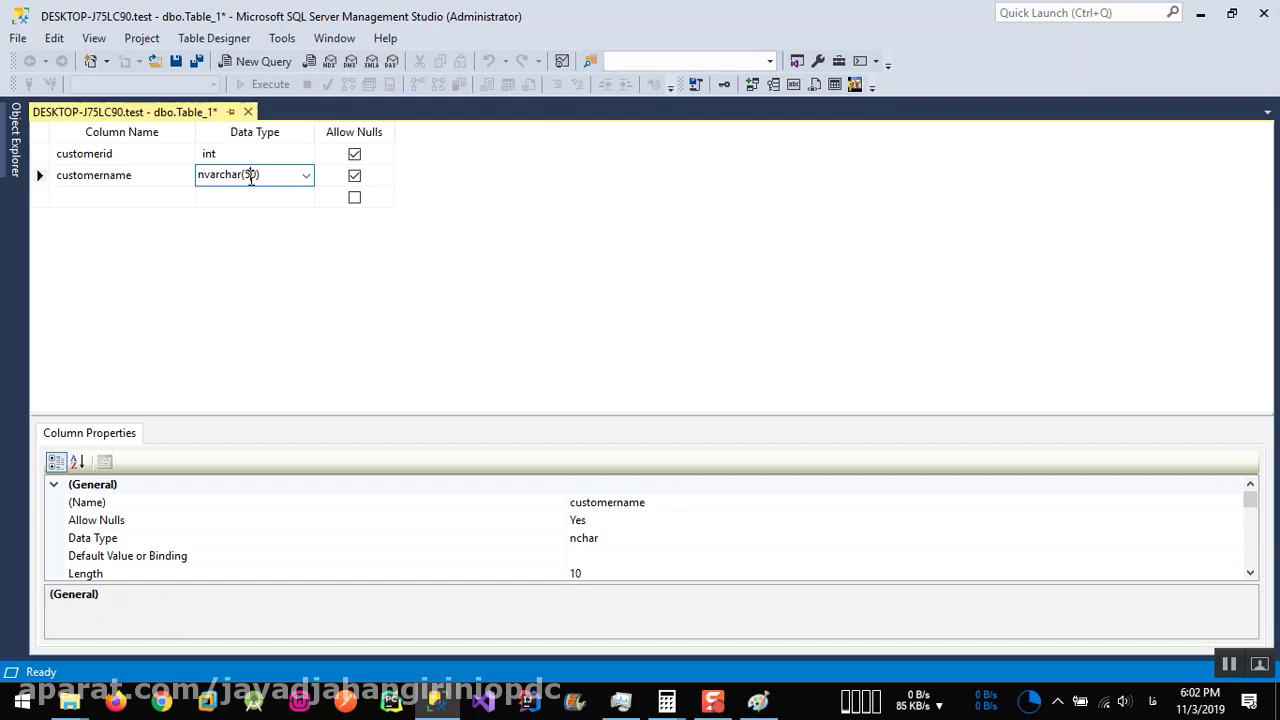
double_click(251, 176)
text(30)
key(Return)
Add a third column named customerfamily with the data type nvarchar(50)
click(146, 198)
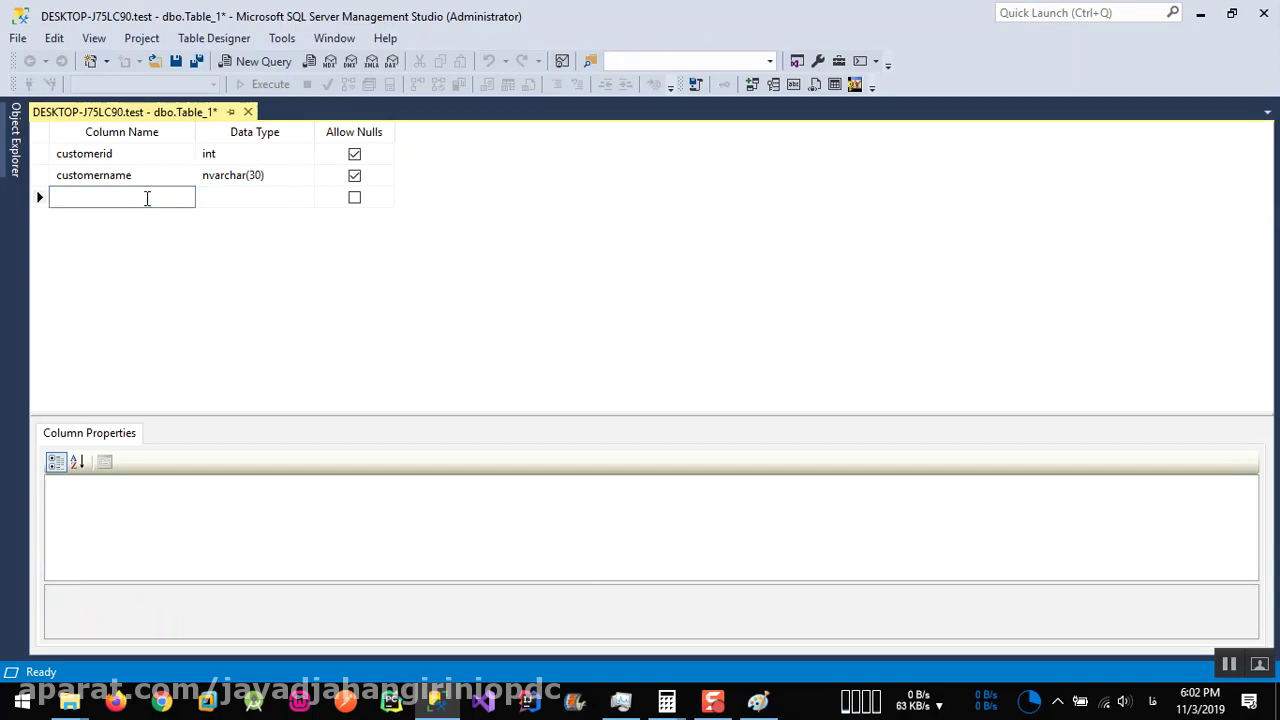
text(customerfa)
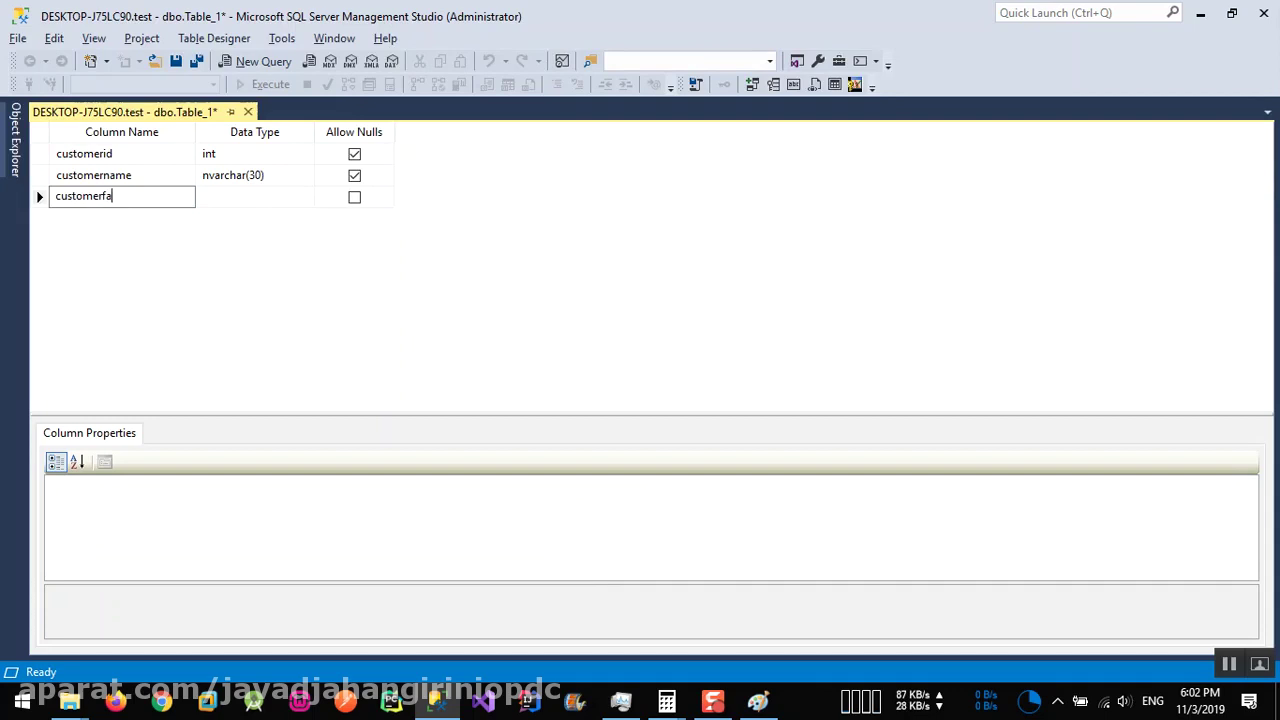
text(mily)
click(243, 195)
text(nvarchar(50)
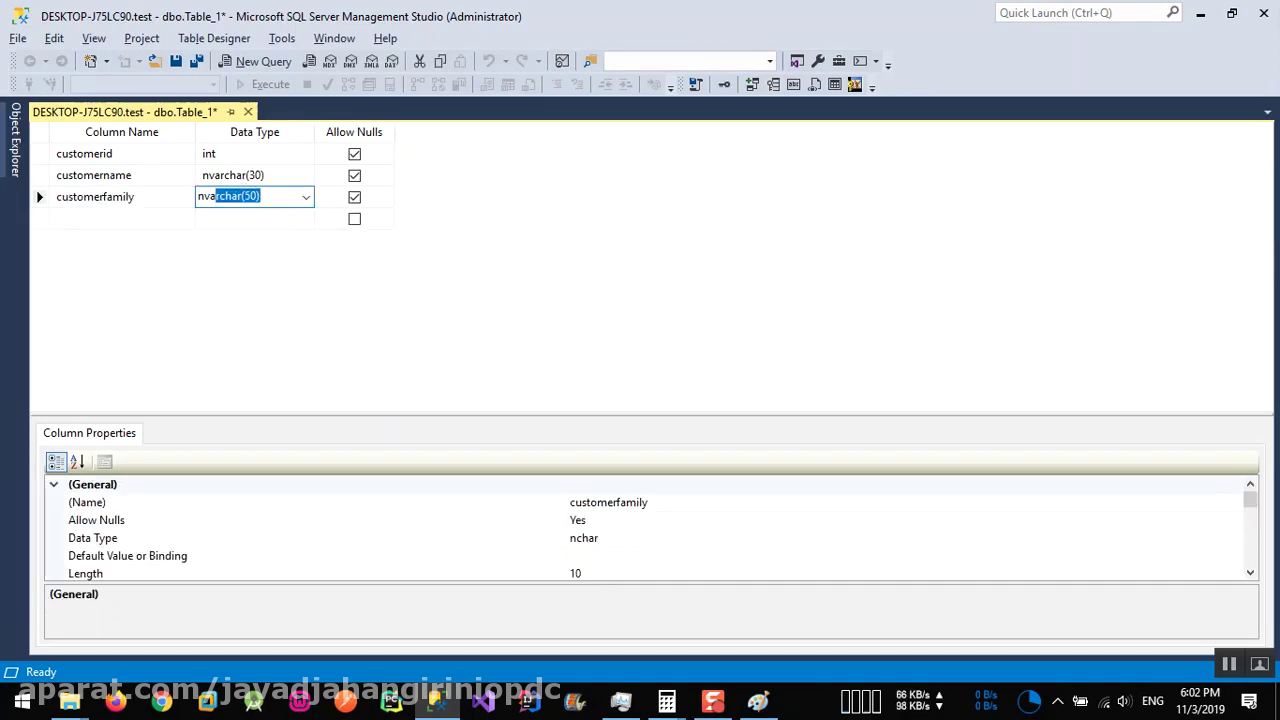
Change the capitalization of the customerid column name to CustomerId
click(63, 153)
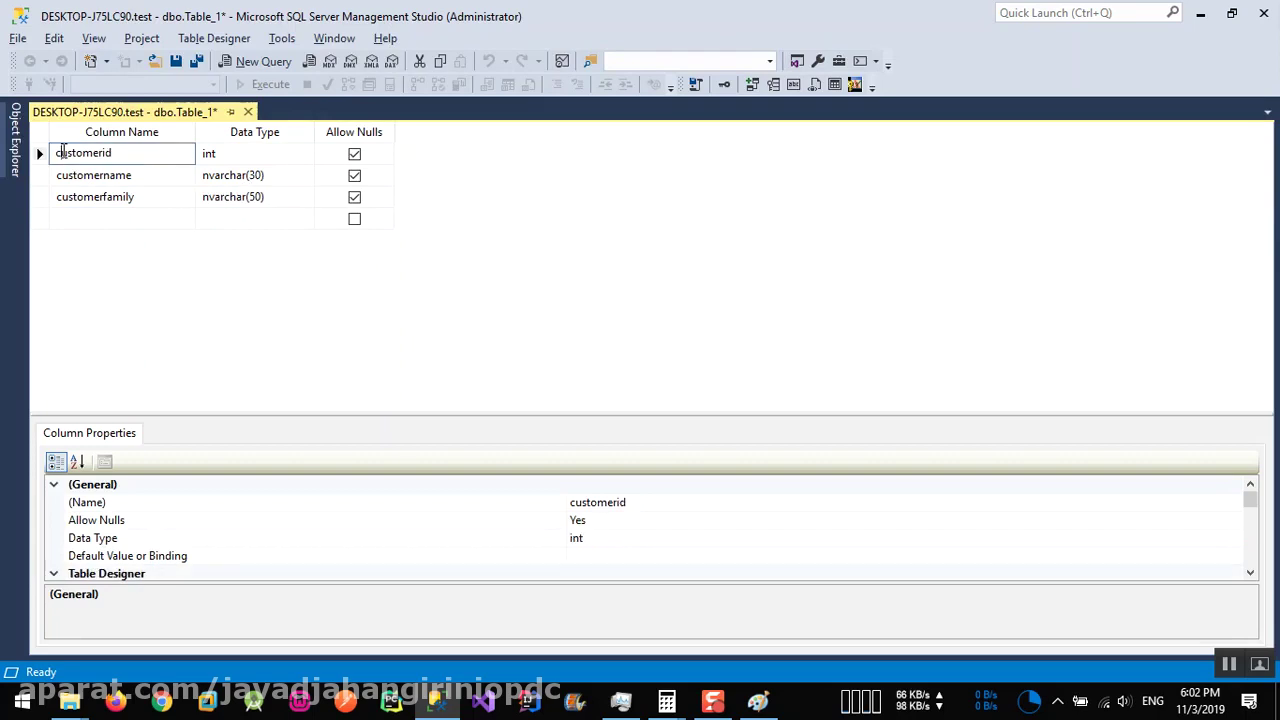
text(C)
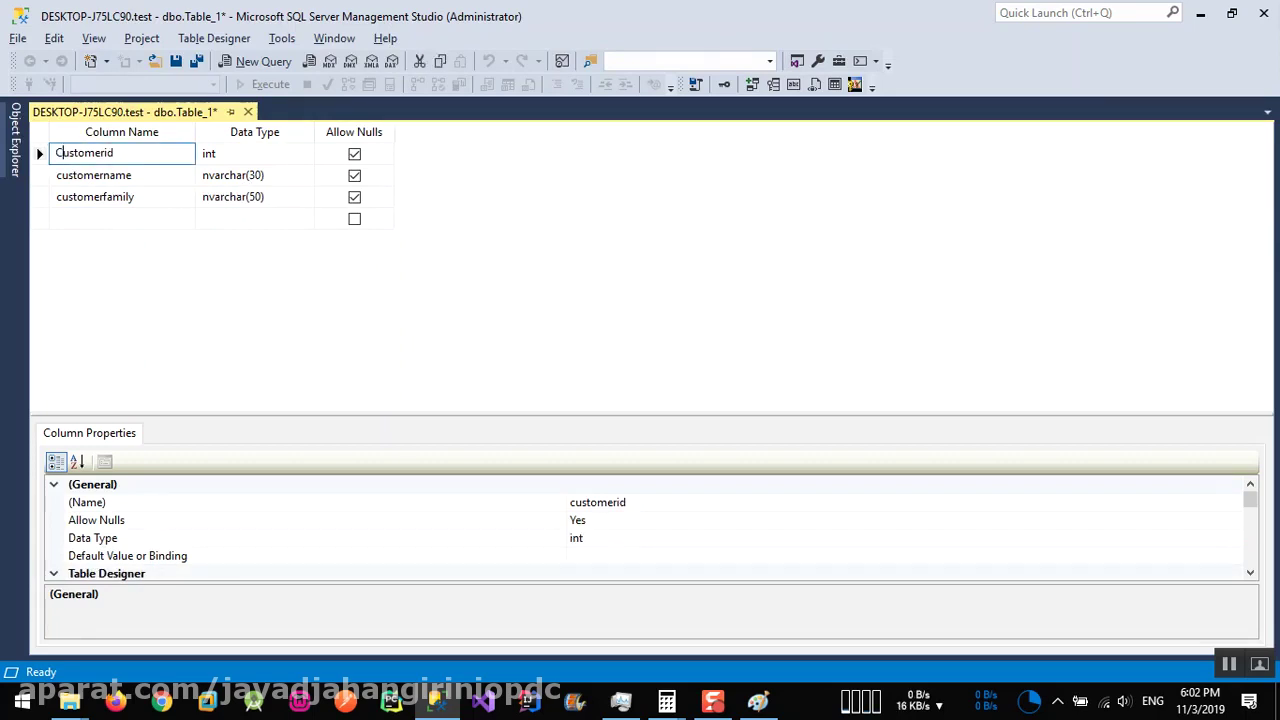
click(110, 156)
Change the capitalization of the customername column name to CustomerName
click(57, 175)
drag(51, 175, 56, 175)
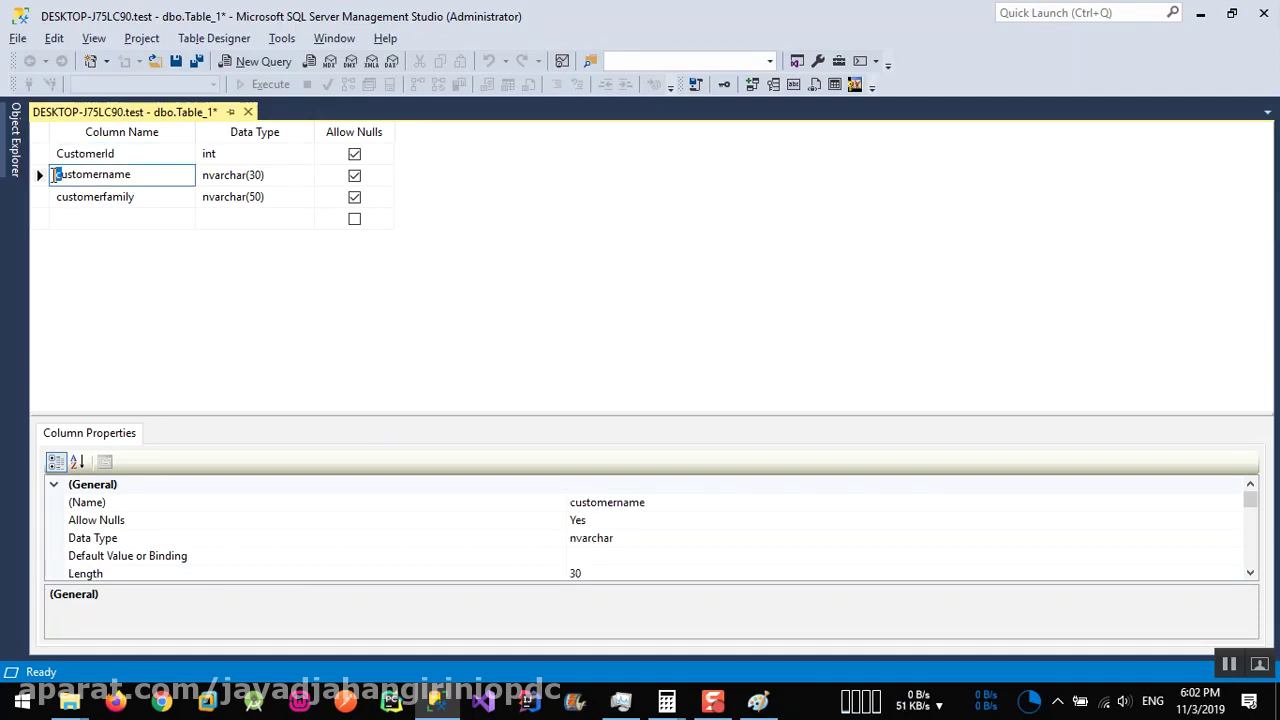
text(C)
drag(103, 176, 109, 176)
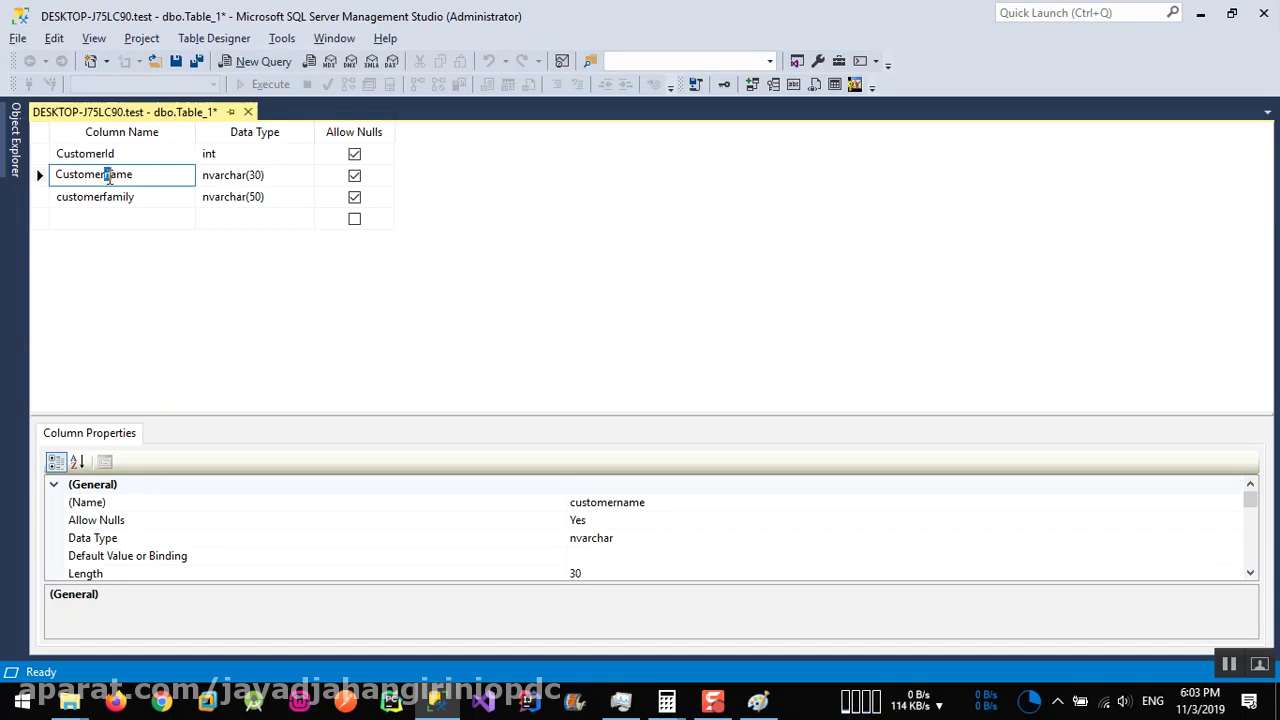
key(Delete)
text(N)
Change the capitalization of the customerfamily column name to CustomerFamily
click(57, 197)
drag(55, 197, 62, 197)
text(C)
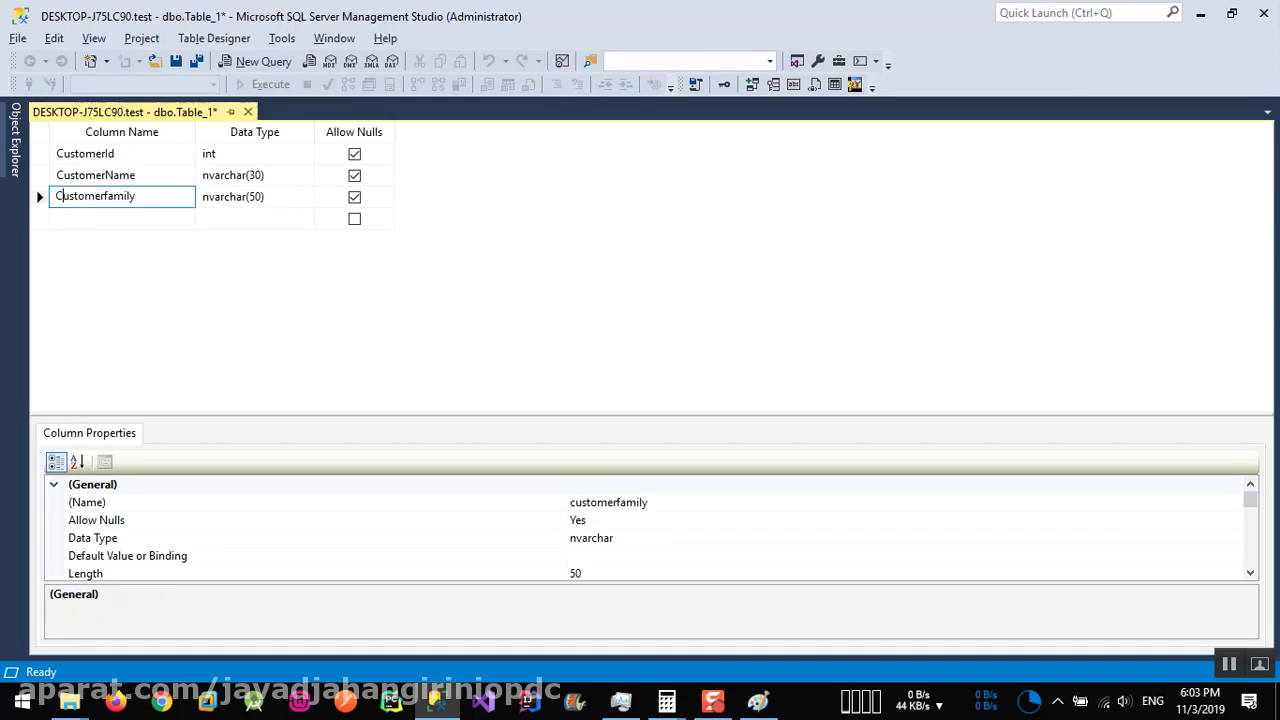
drag(108, 197, 113, 197)
text(F)
click(112, 220)
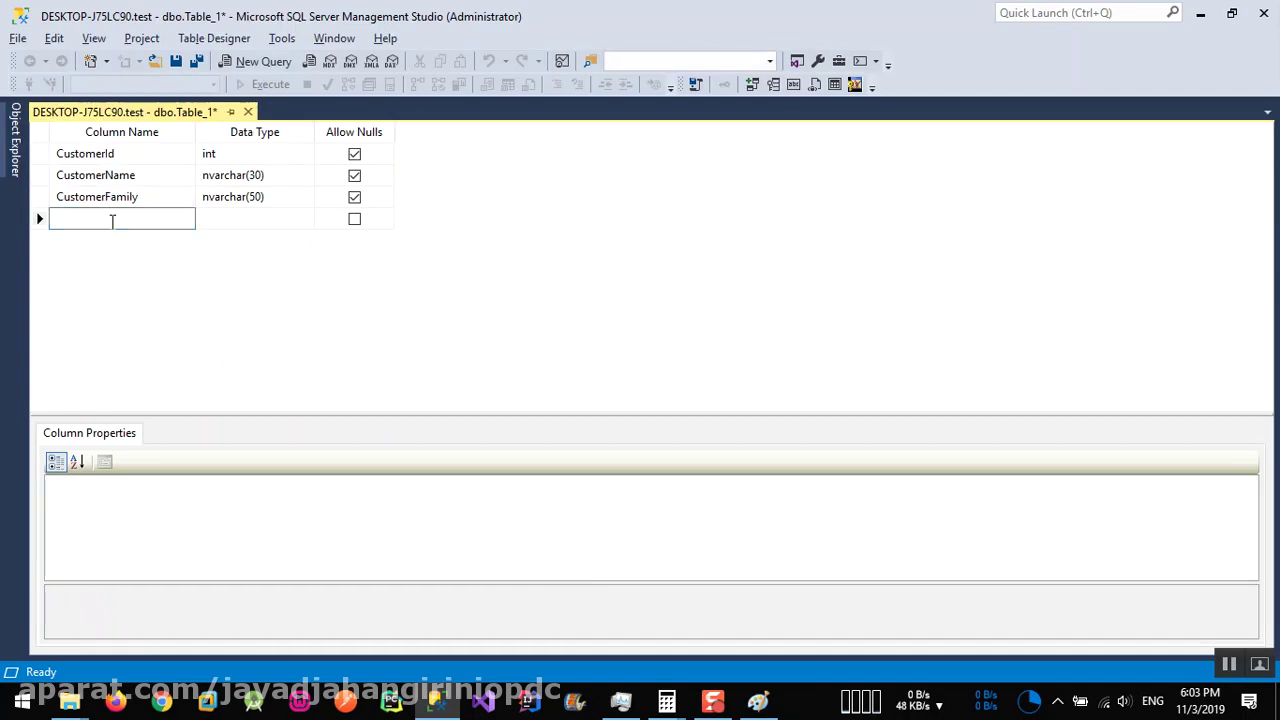
text(phone)
click(297, 227)
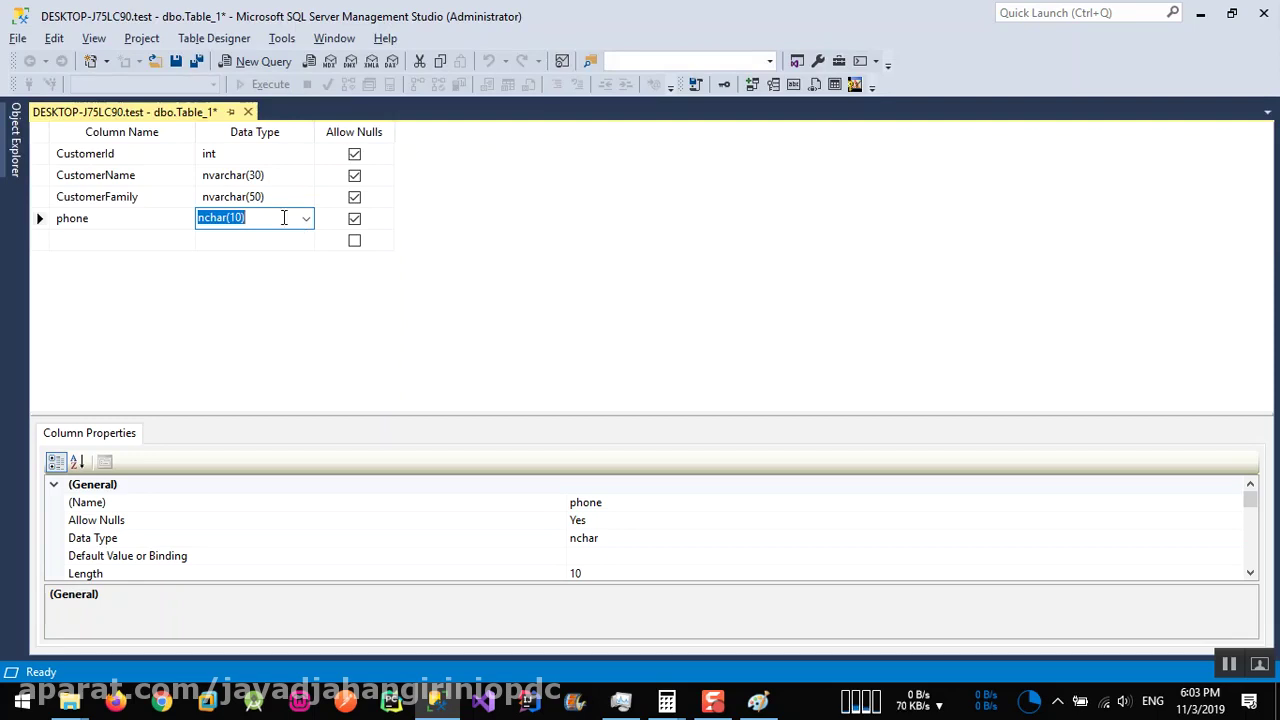
Name the fourth column melicode and set its data type to char(10)
double_click(131, 221)
text(melicode)
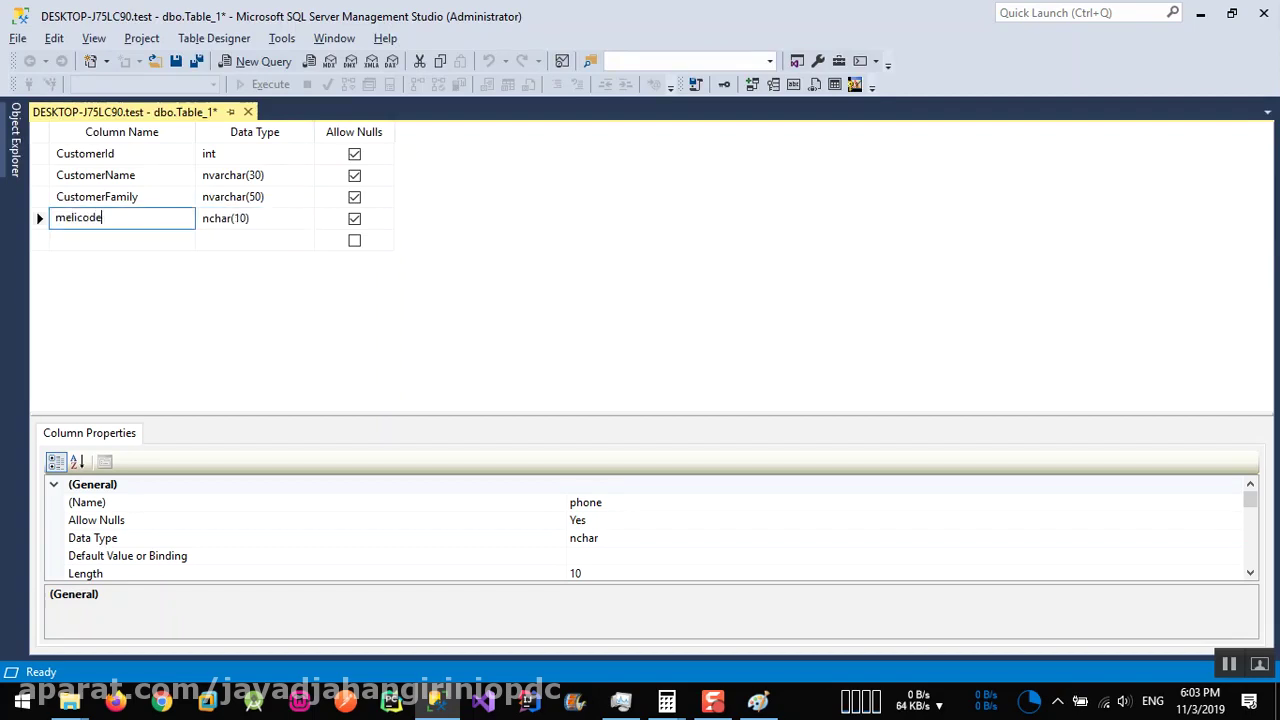
key(Tab)
text(ch)
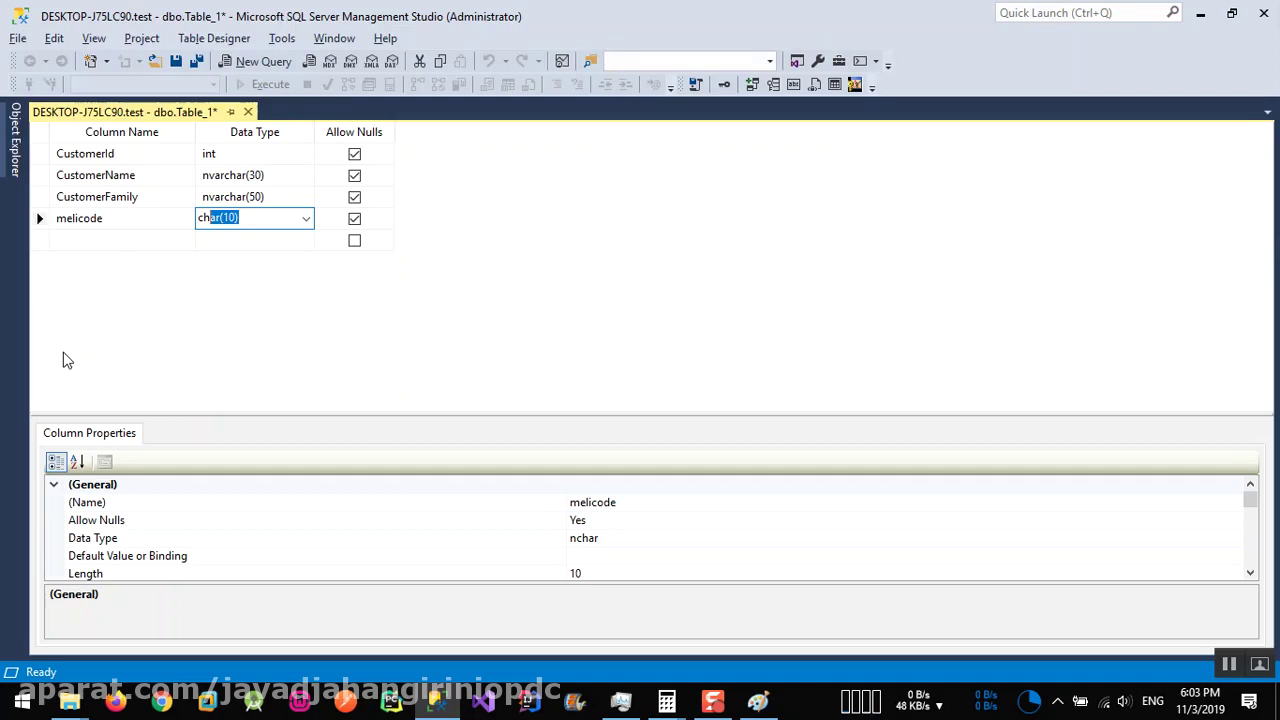
Add a phone column below melicode with the data type varchar(20)
click(119, 240)
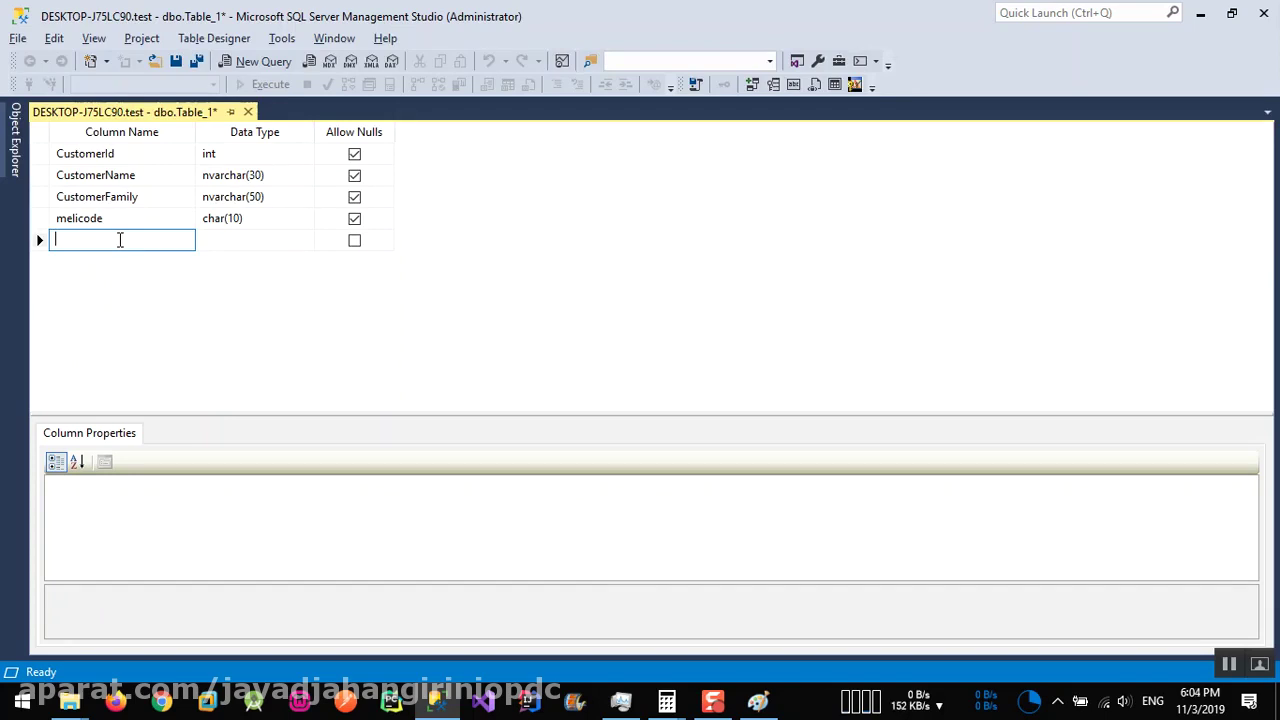
text(phone)
key(Tab)
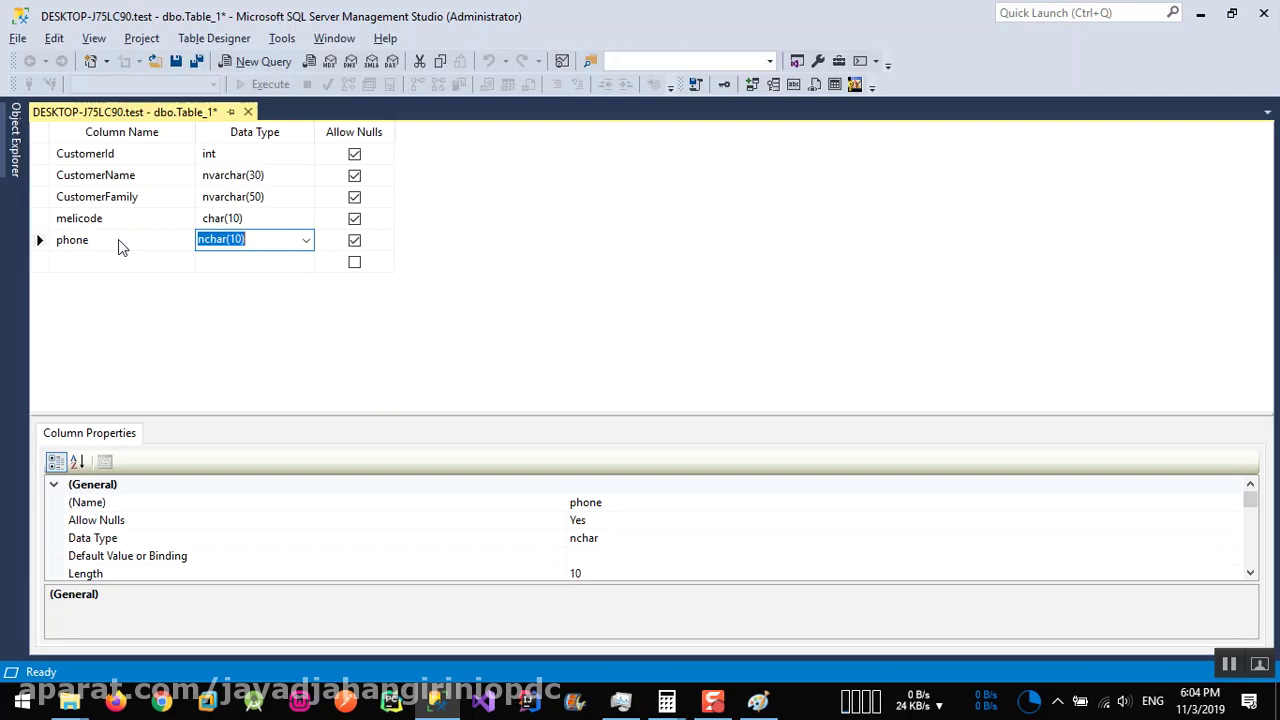
text(varcha)
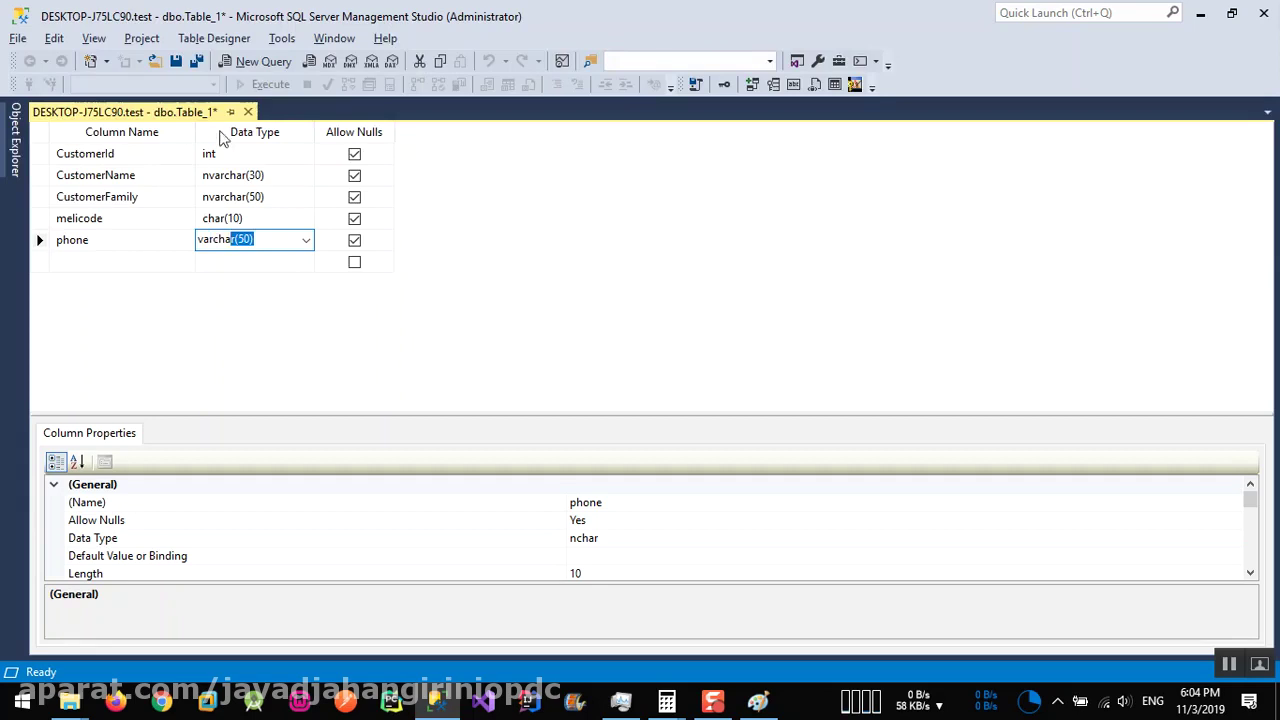
click(242, 239)
drag(237, 239, 247, 240)
text(2)
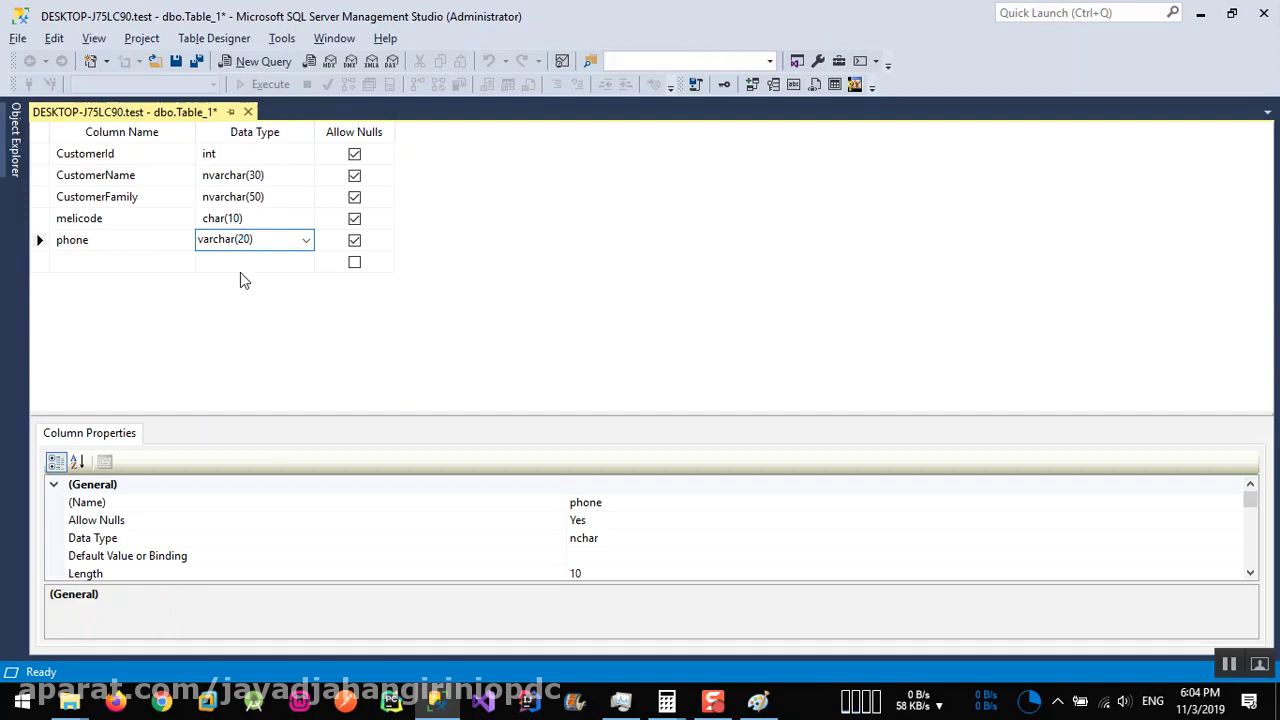
key(Return)
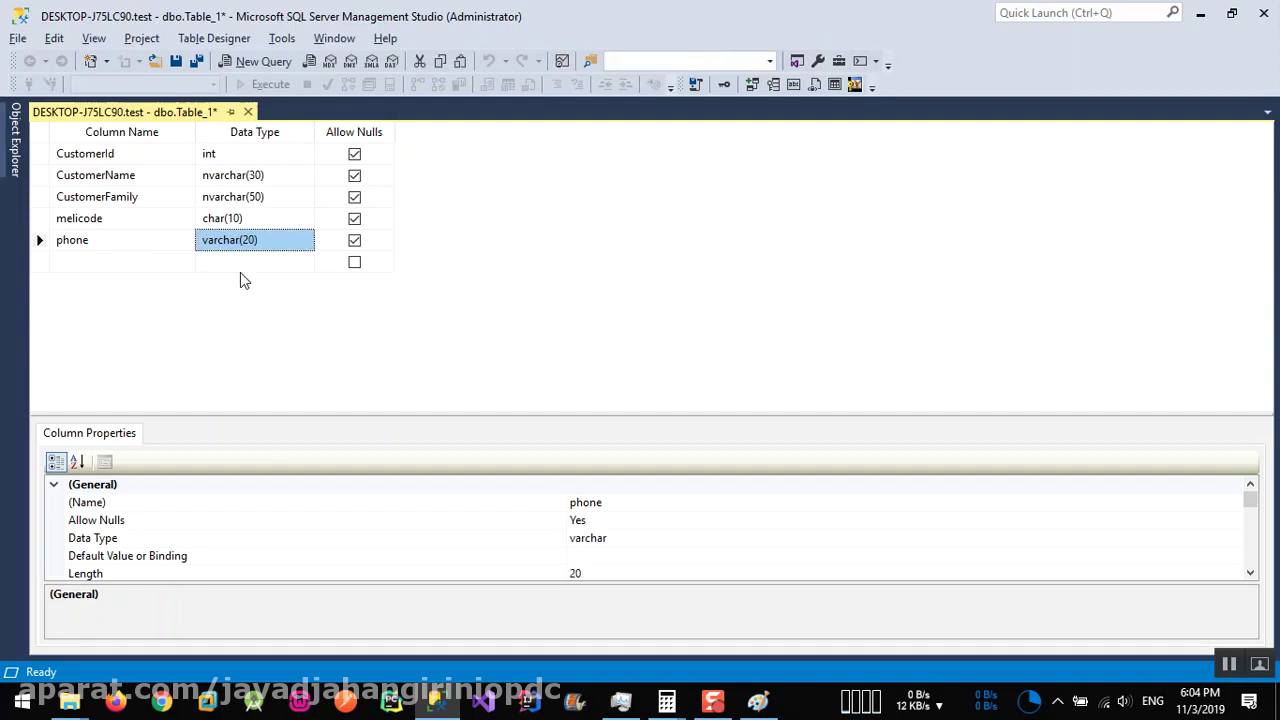
Add an address column below phone with the data type nvarchar(MAX)
click(144, 264)
text(address)
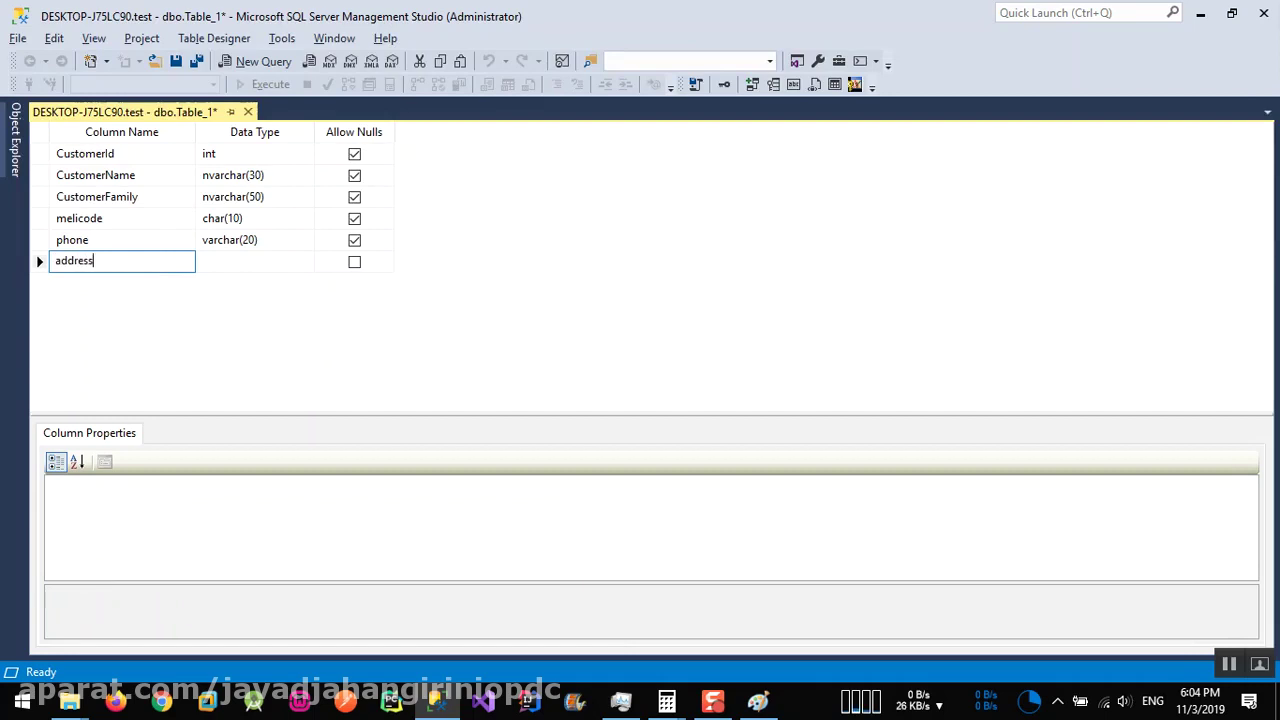
key(Tab)
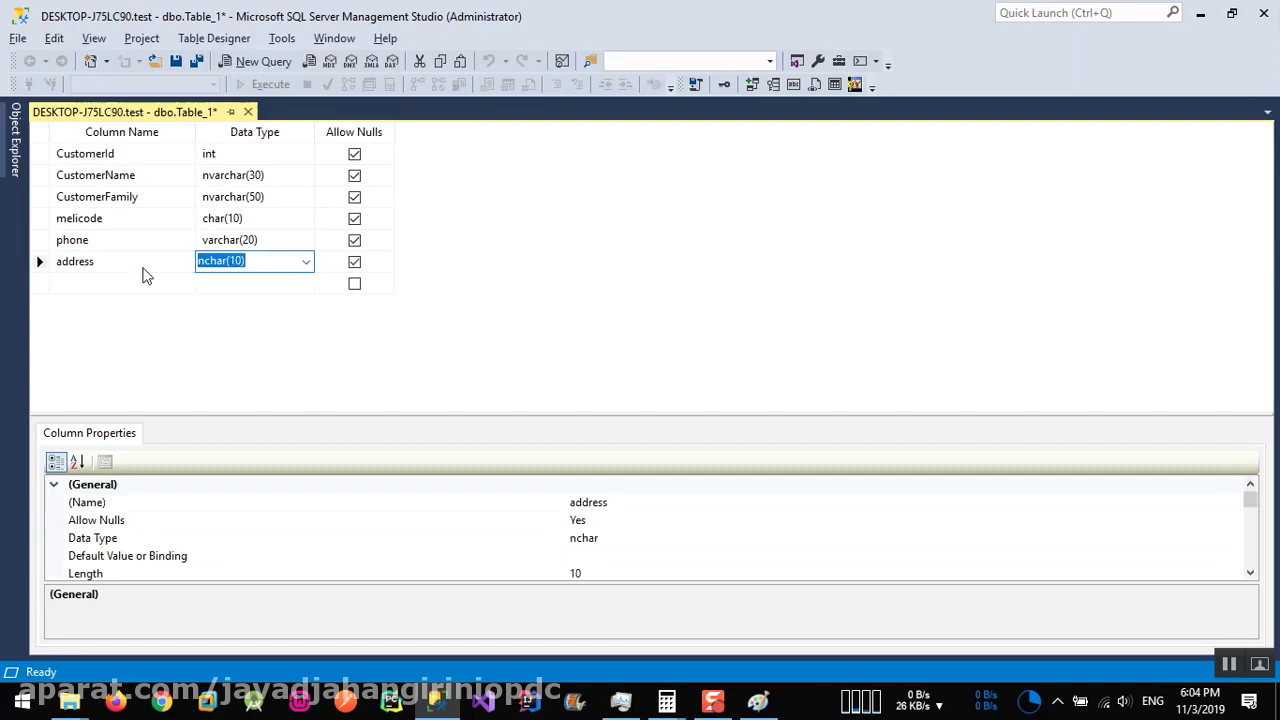
text(m)
key(BackSpace)
key(BackSpace)
text(nvar)
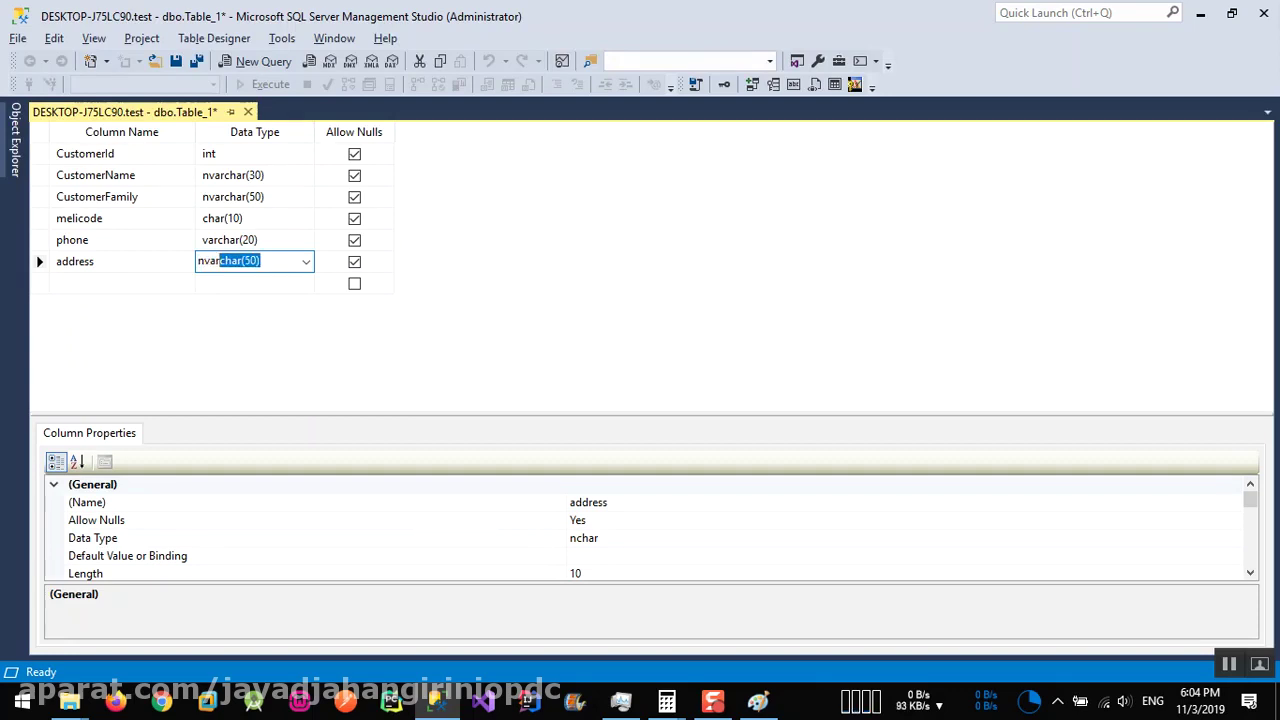
click(306, 261)
click(278, 300)
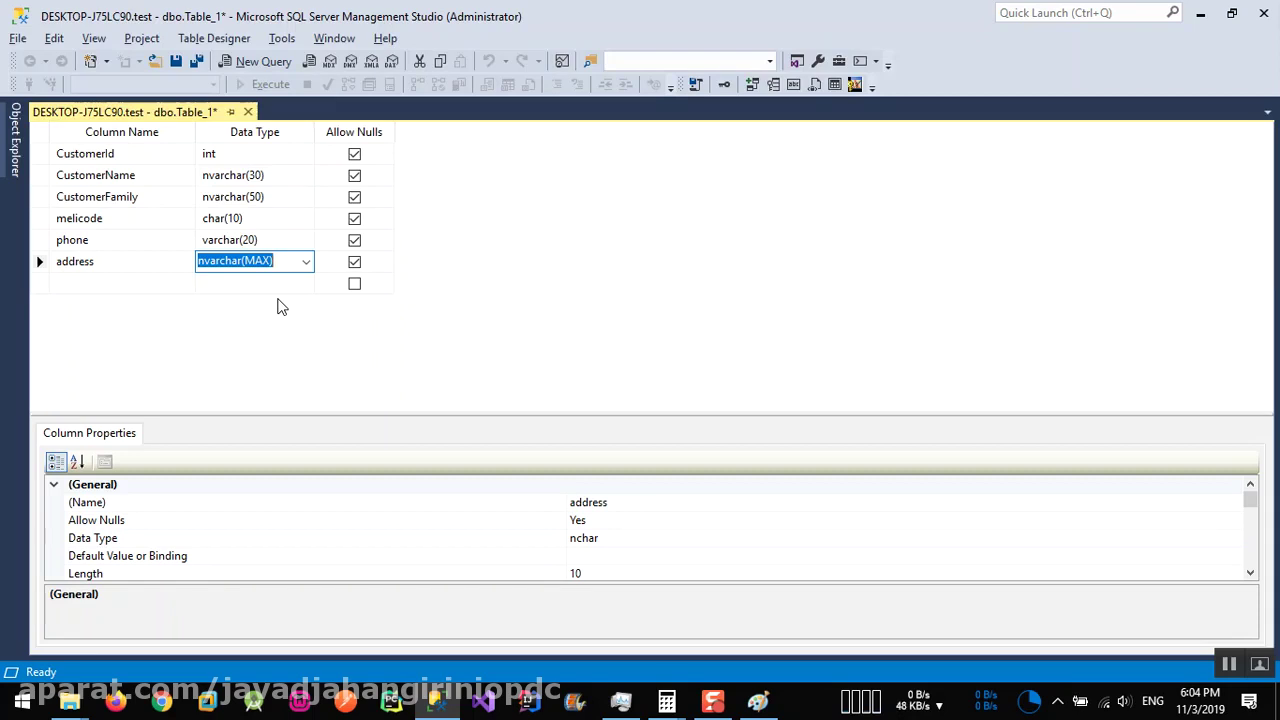
Change the address column's data type to nvarchar(300)
double_click(265, 261)
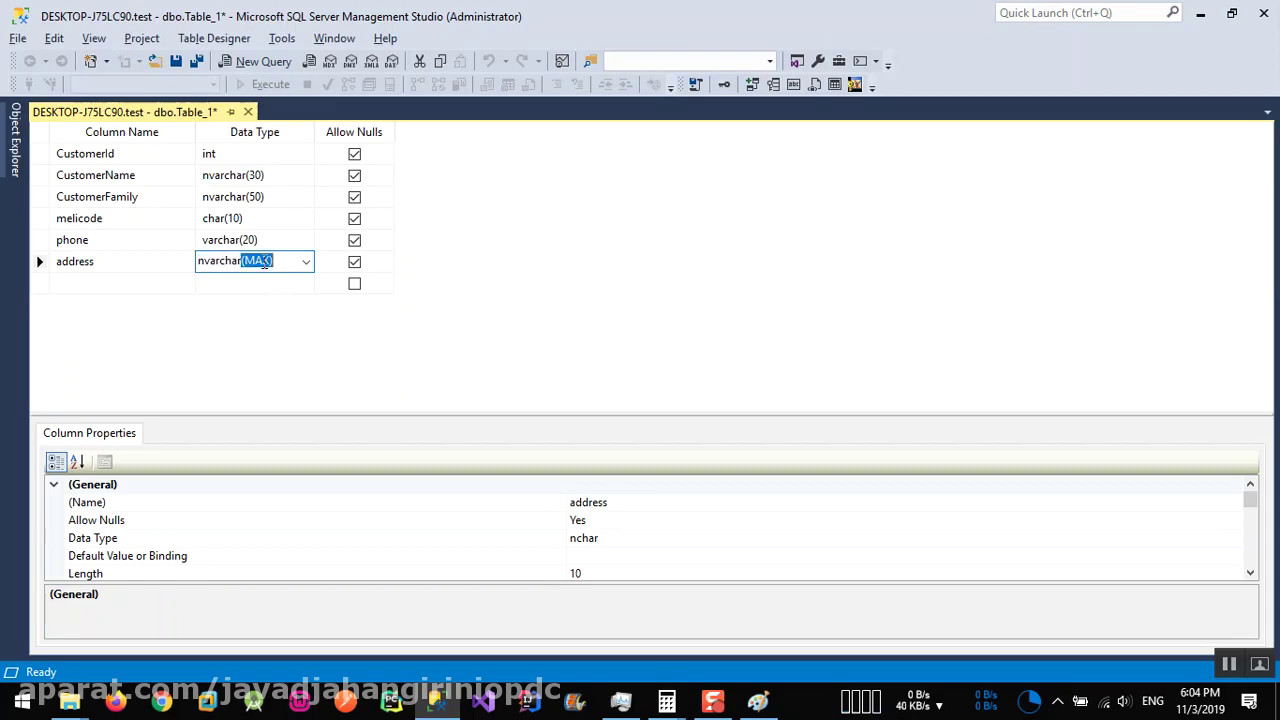
drag(273, 261, 249, 262)
text(300))
key(Return)
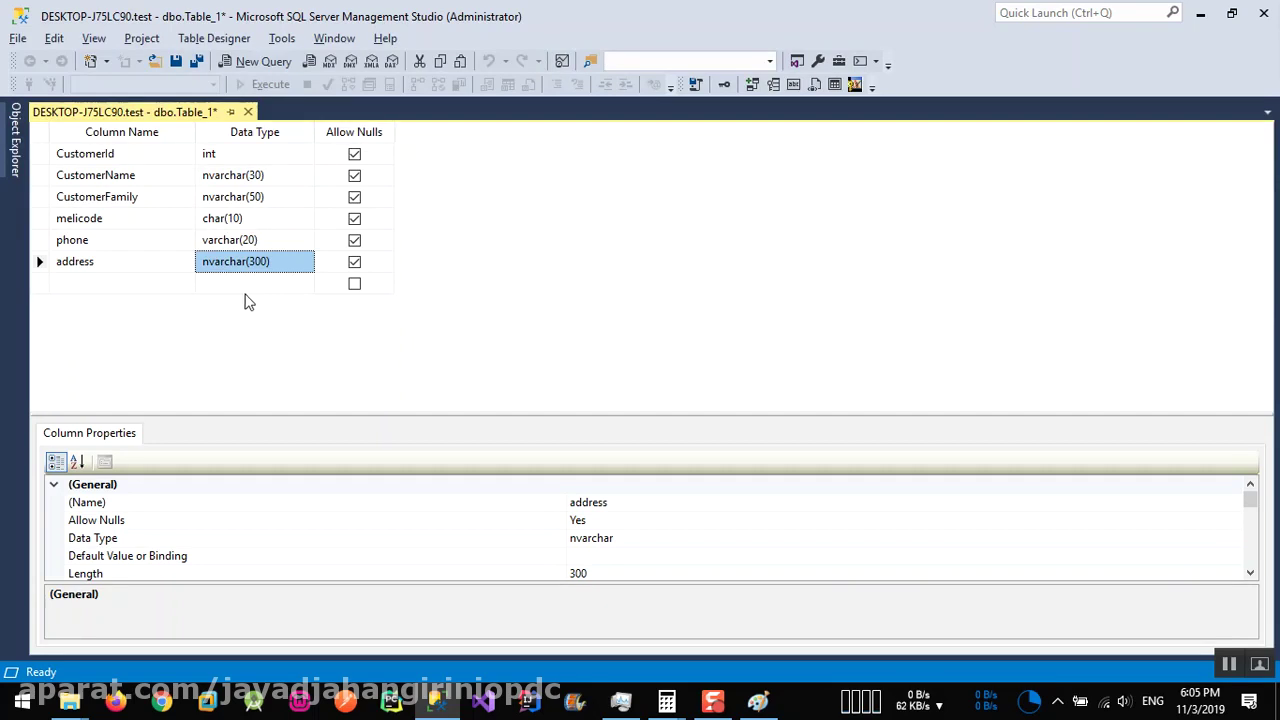
Make CustomerId the primary key and save the table under the name Customer
click(42, 154)
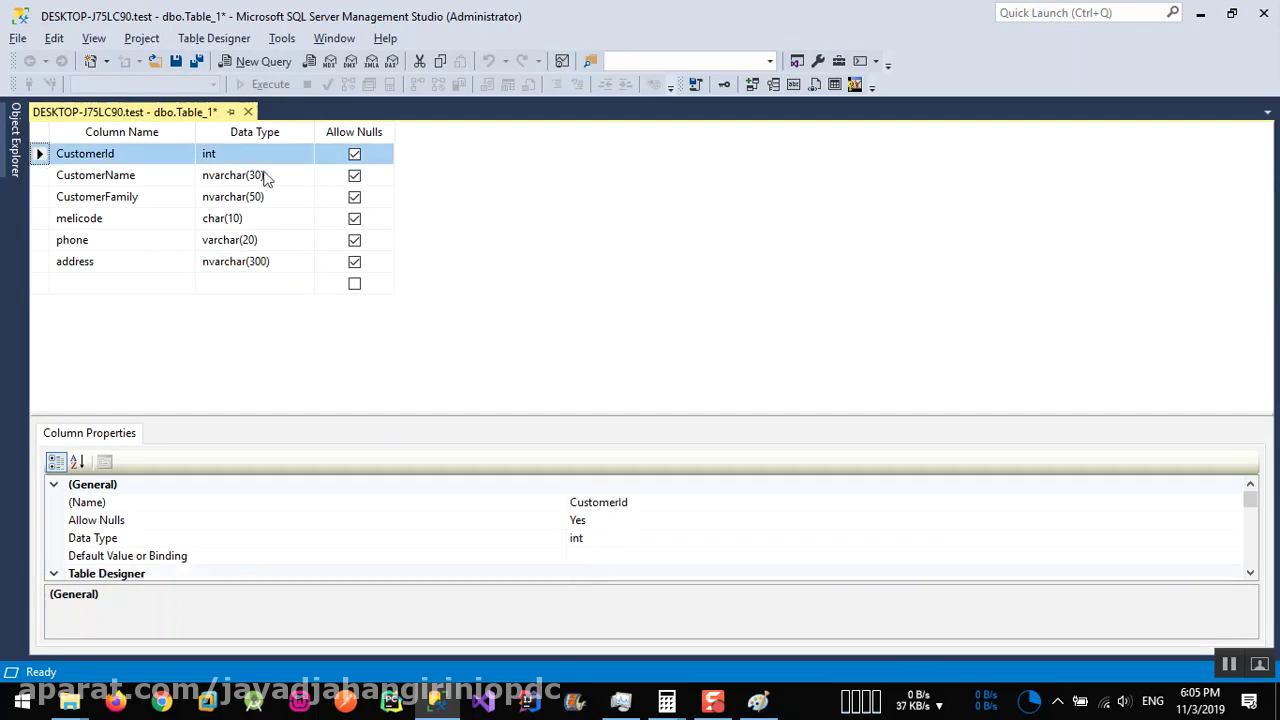
click(723, 85)
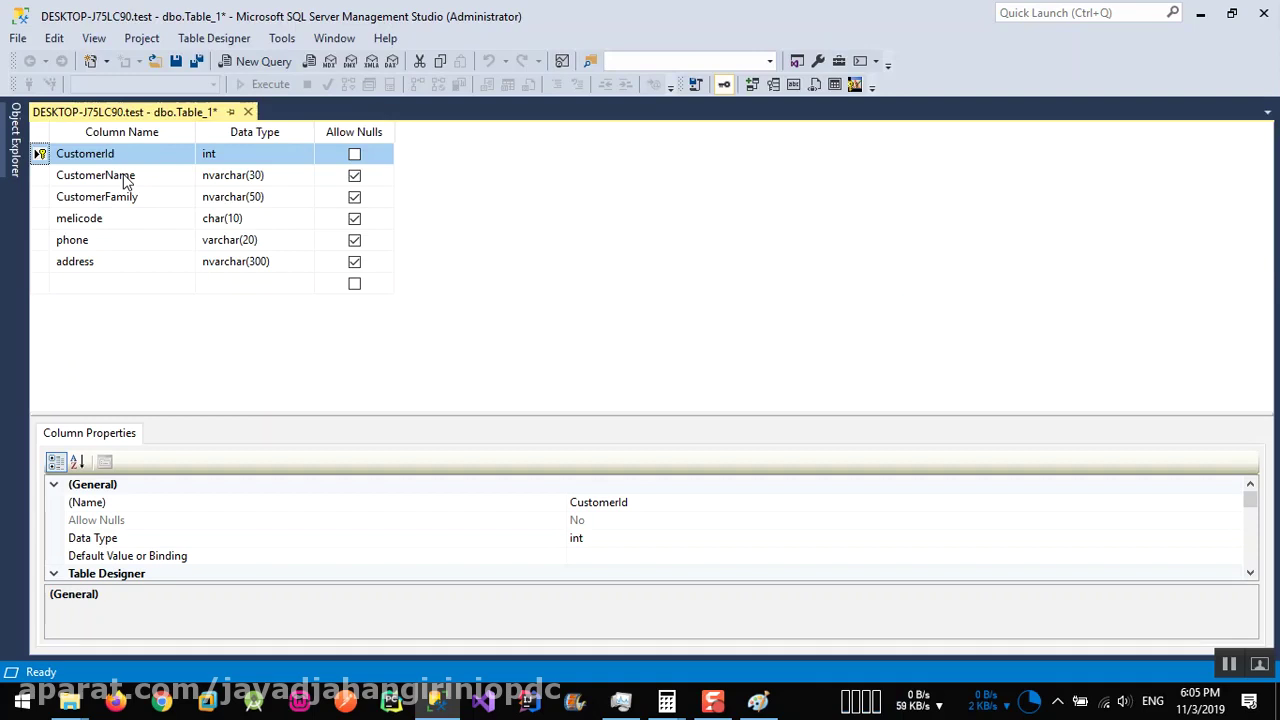
click(181, 63)
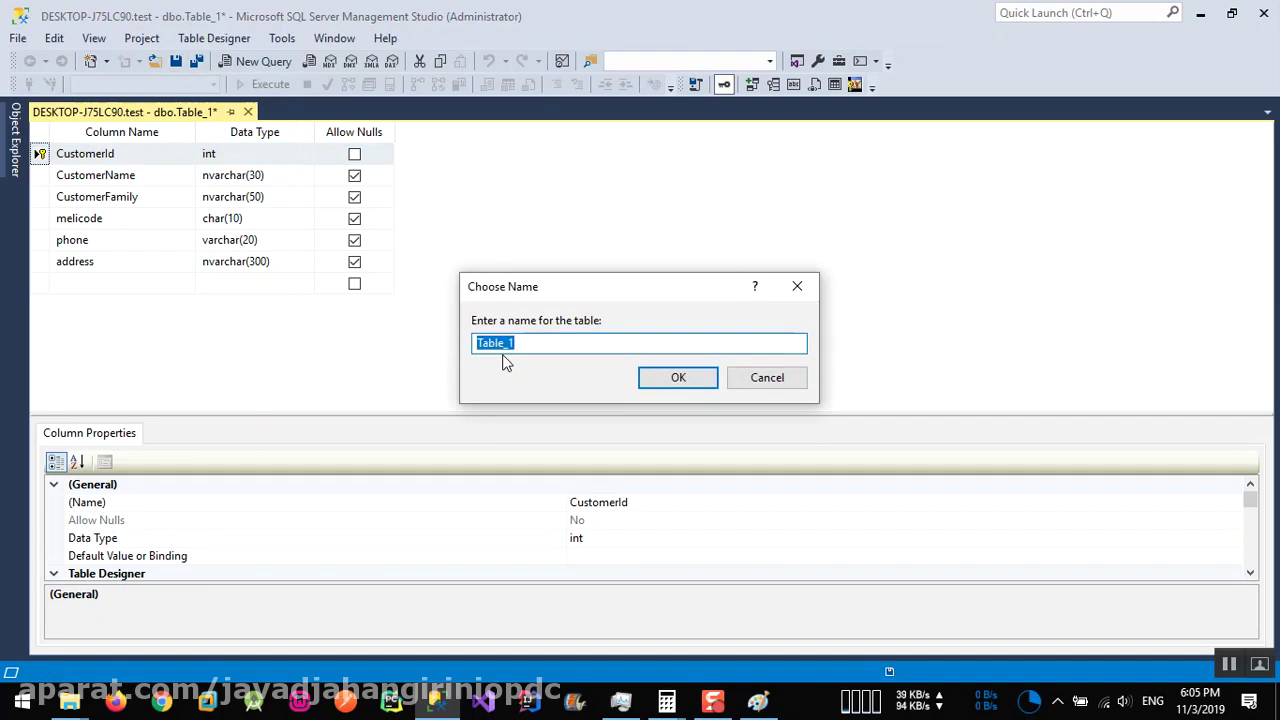
text(Customer)
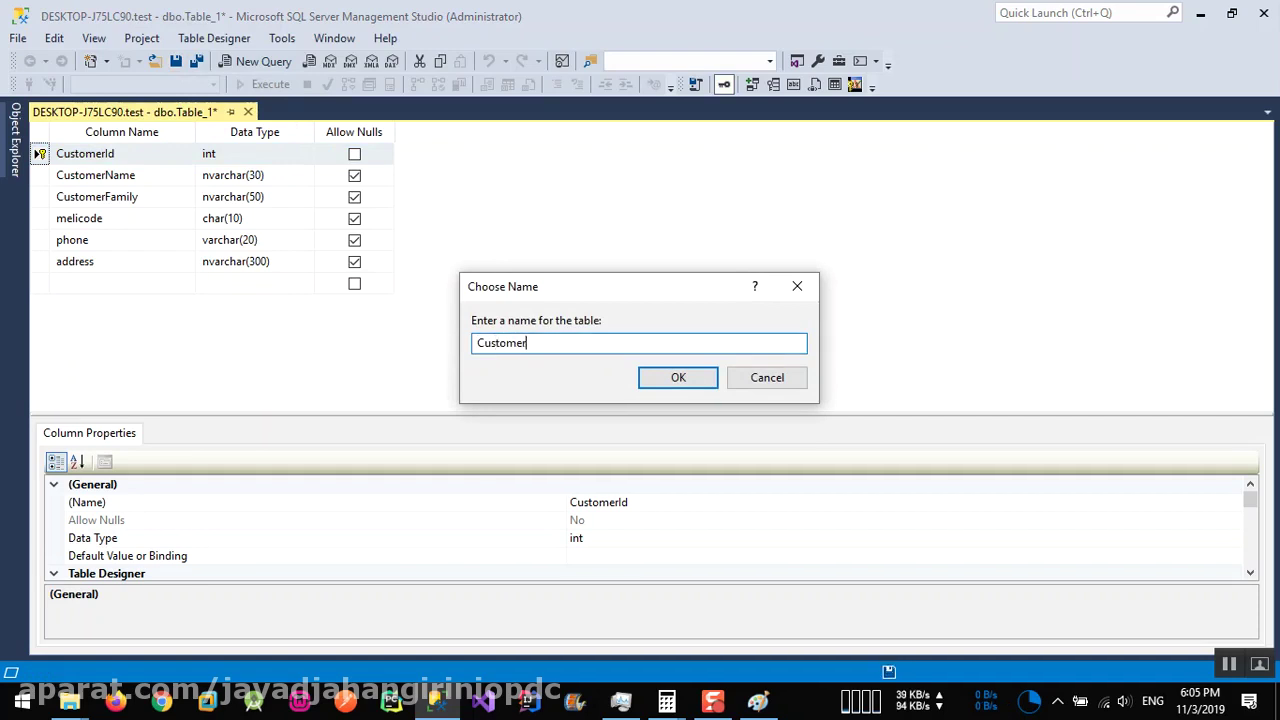
click(651, 373)
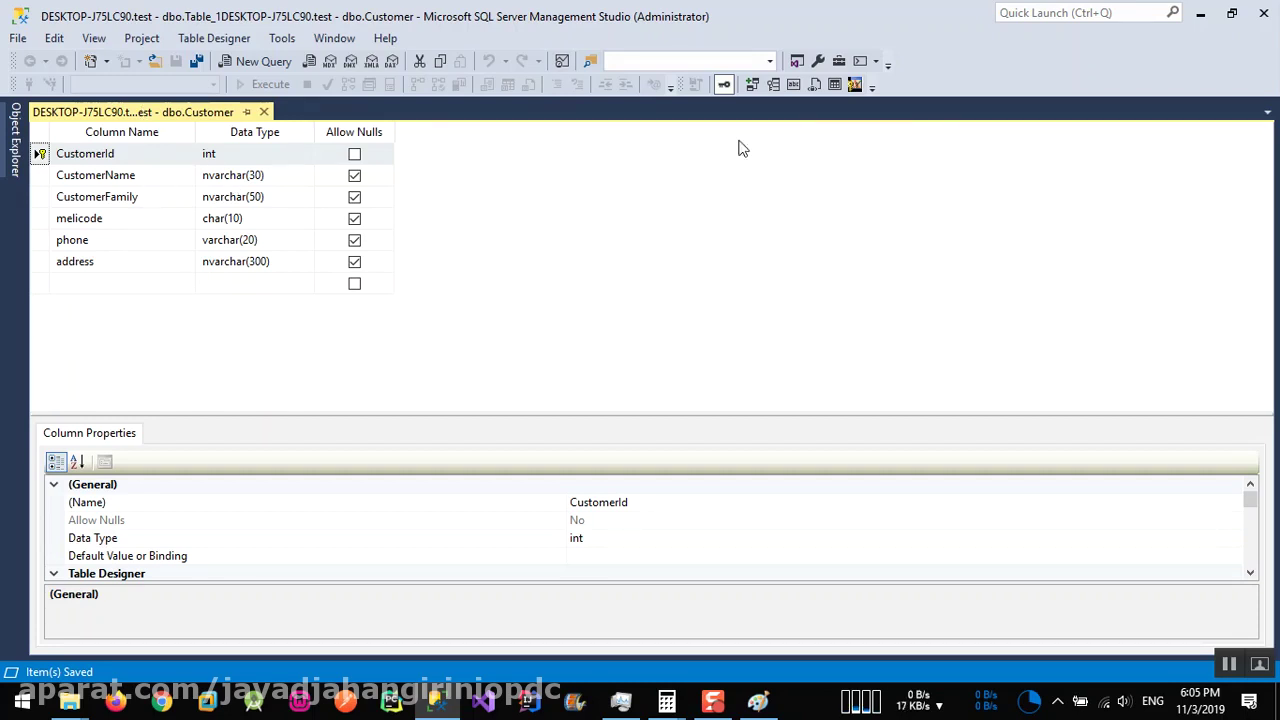
Add a new index to the Customer table on the CustomerFamily column instead of CustomerId
click(773, 87)
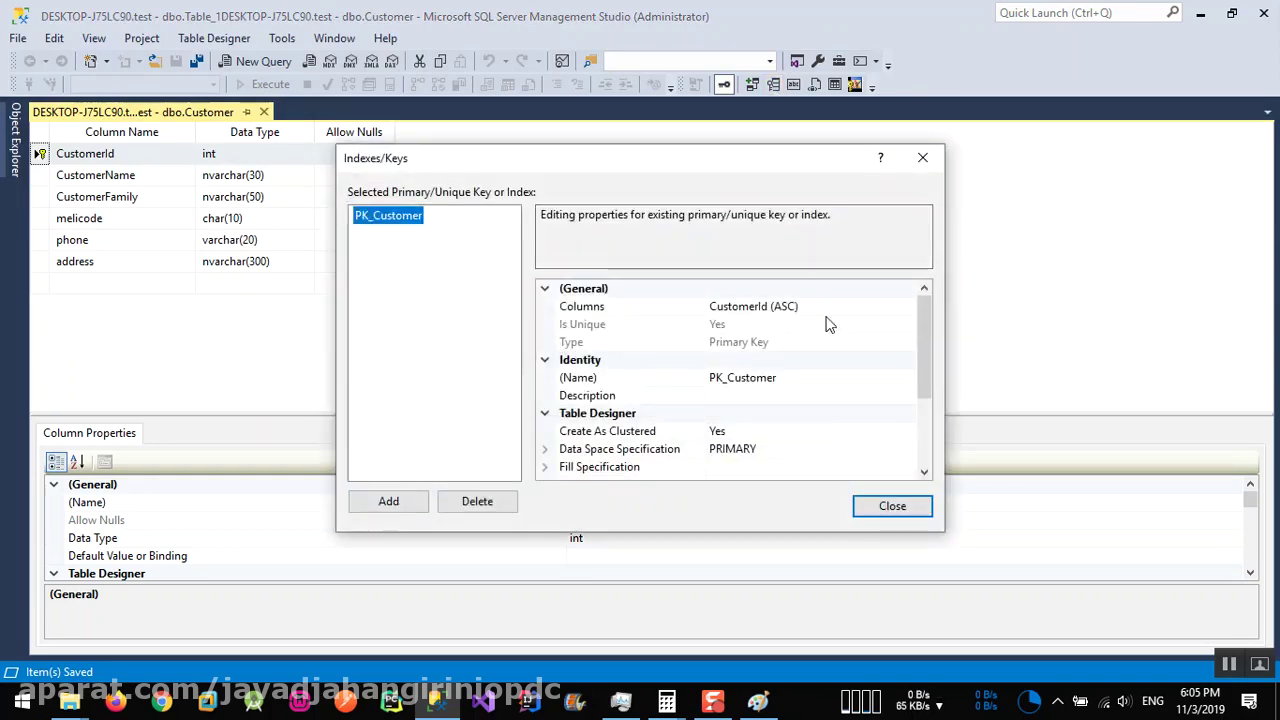
click(412, 503)
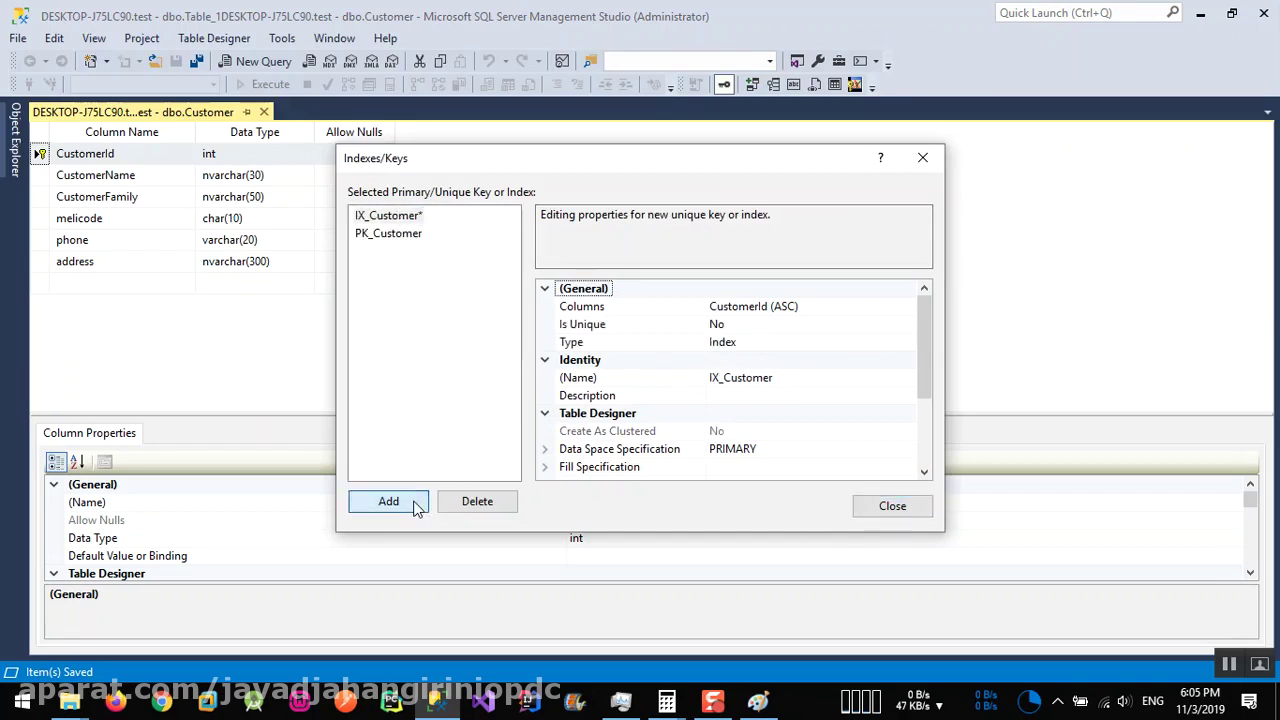
click(418, 232)
click(418, 217)
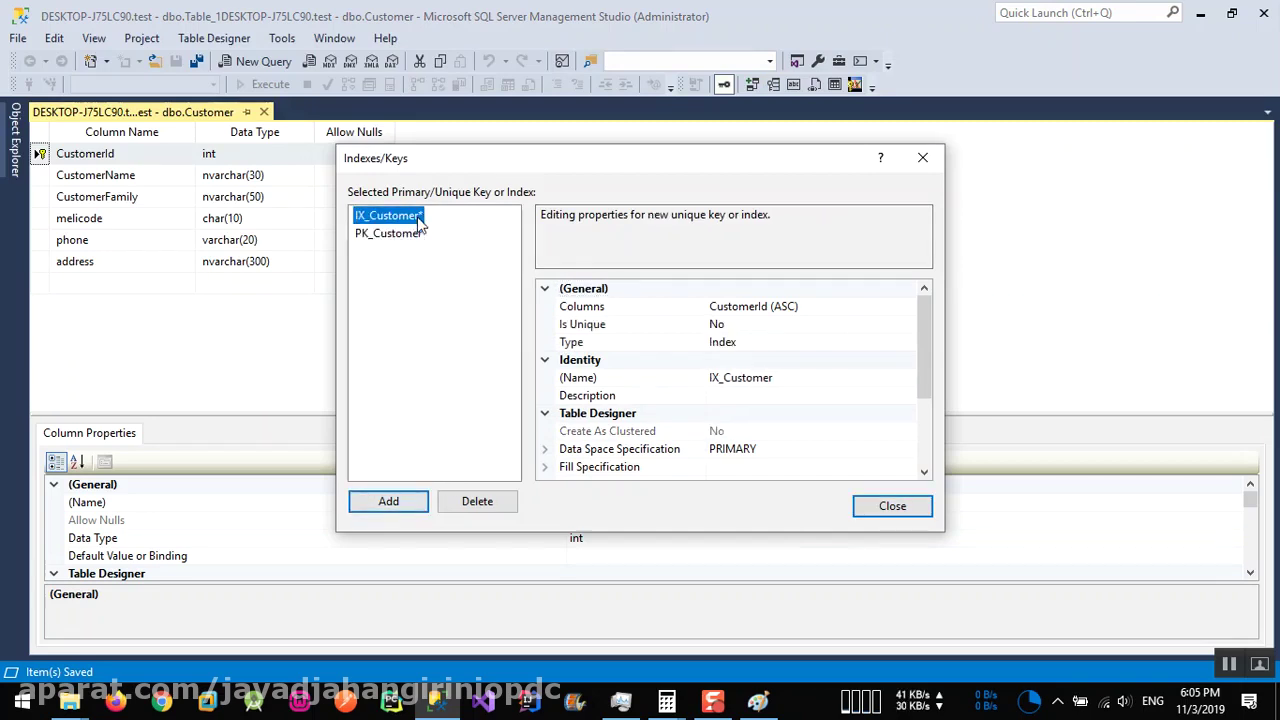
click(898, 306)
click(908, 308)
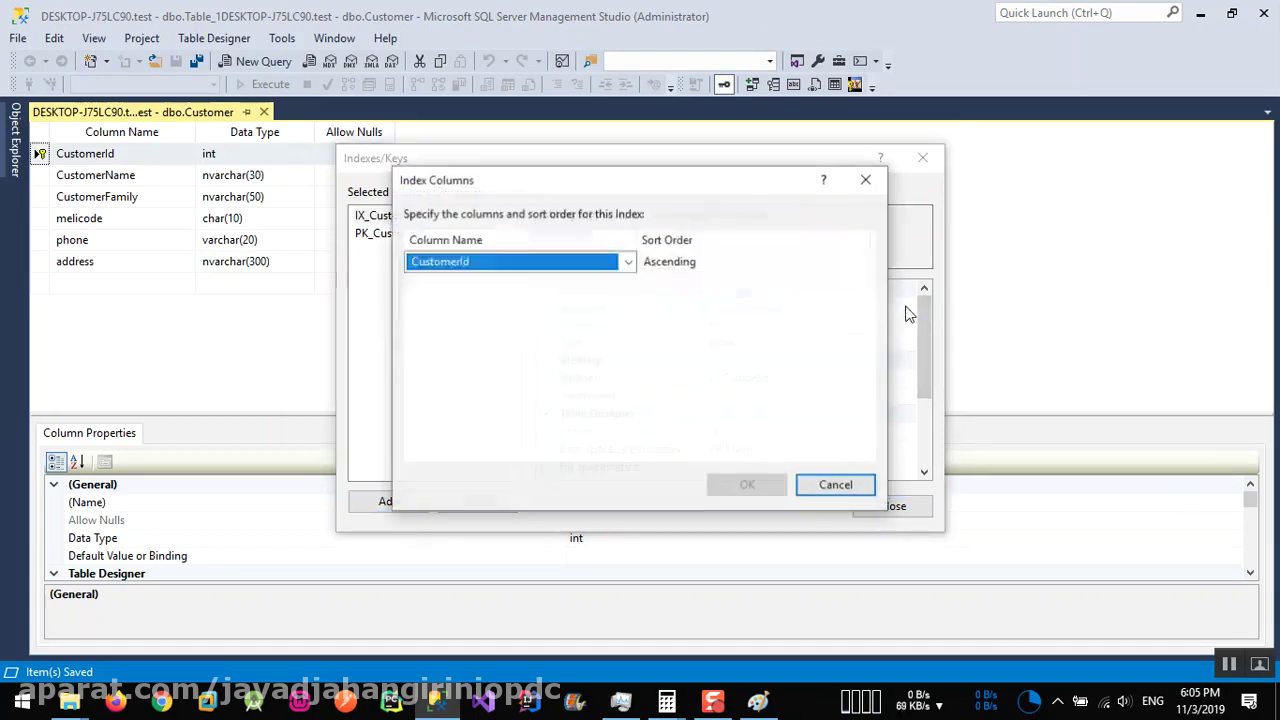
click(626, 262)
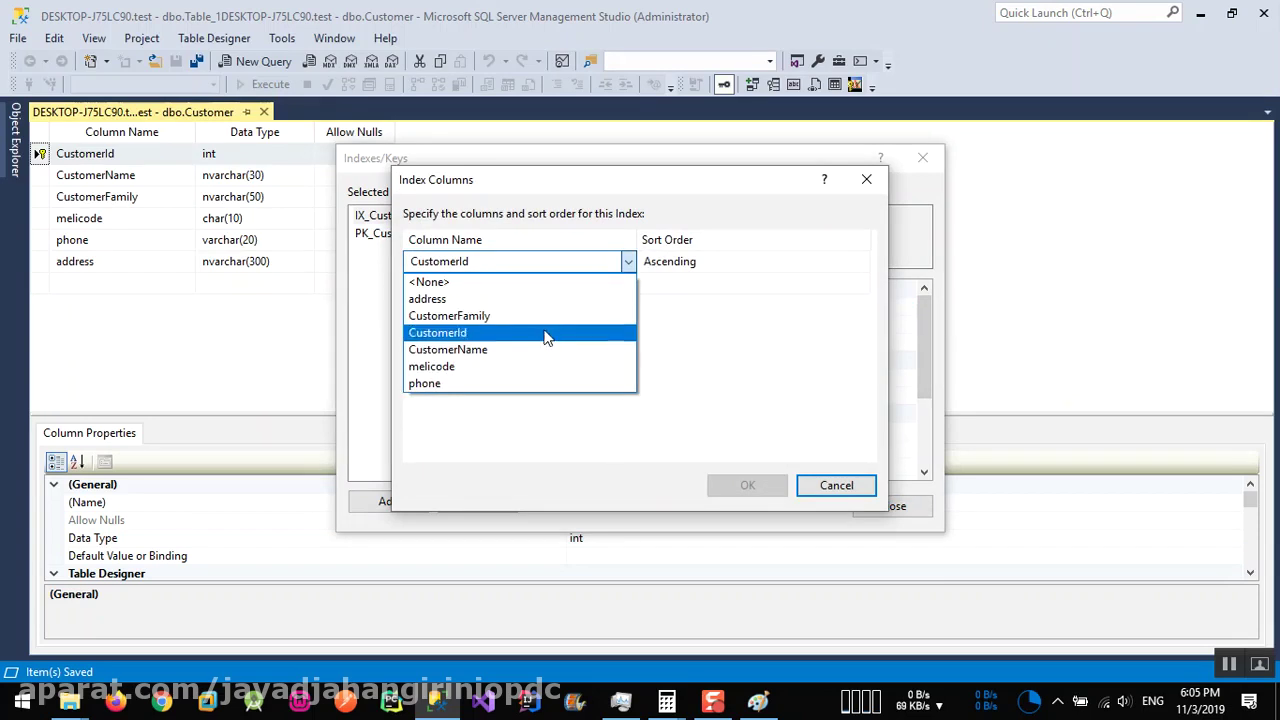
click(545, 318)
click(746, 486)
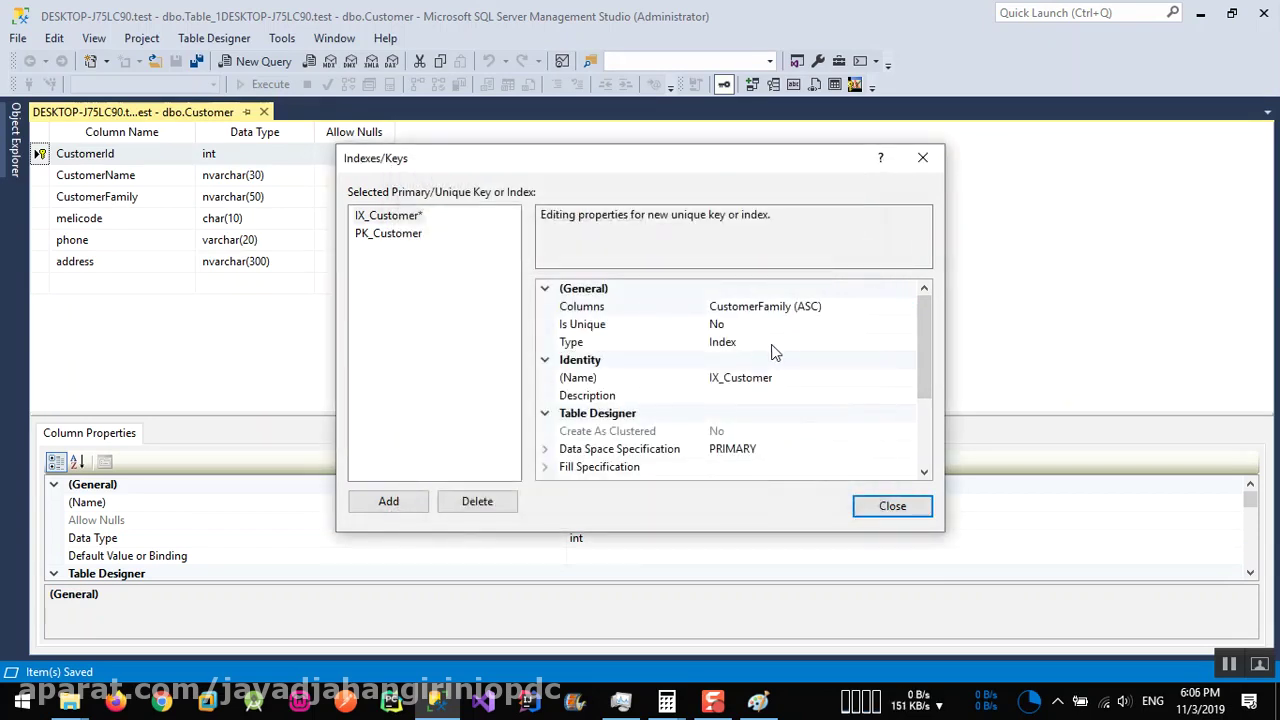
Rename the new CustomerFamily index as IX_Family_Customer
click(722, 377)
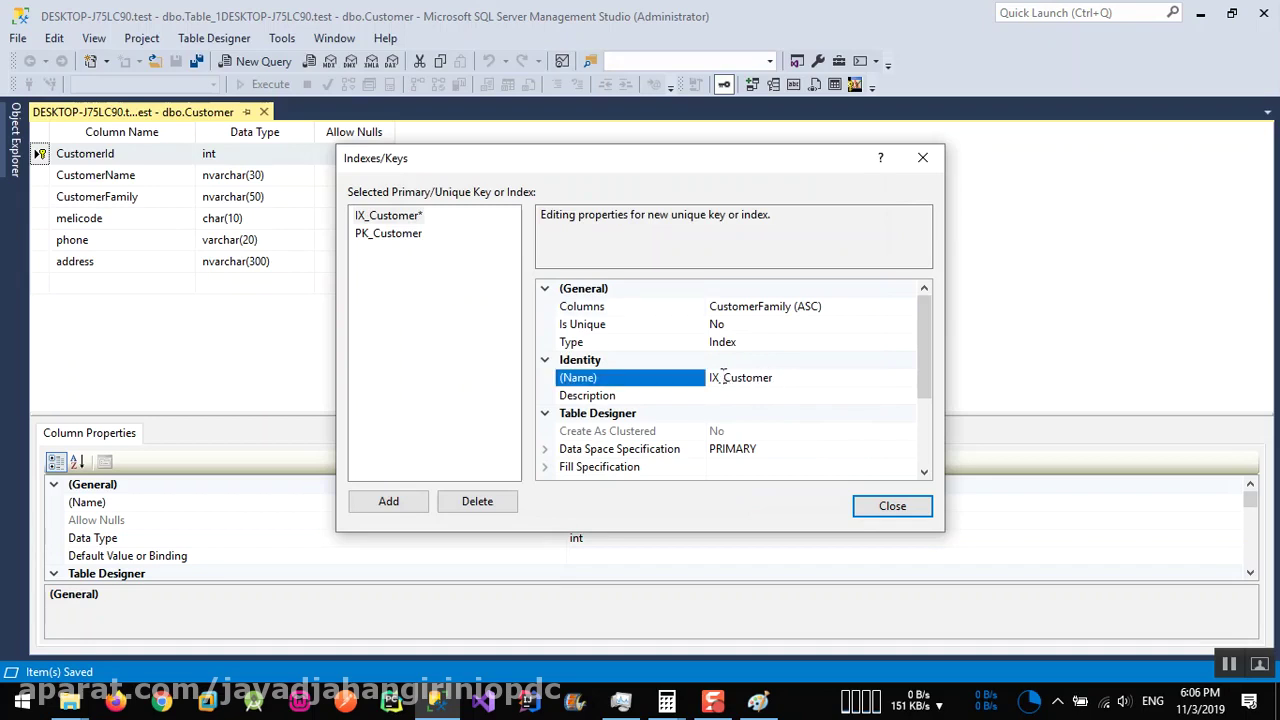
text(_Fam)
text(ily)
key(BackSpace)
key(BackSpace)
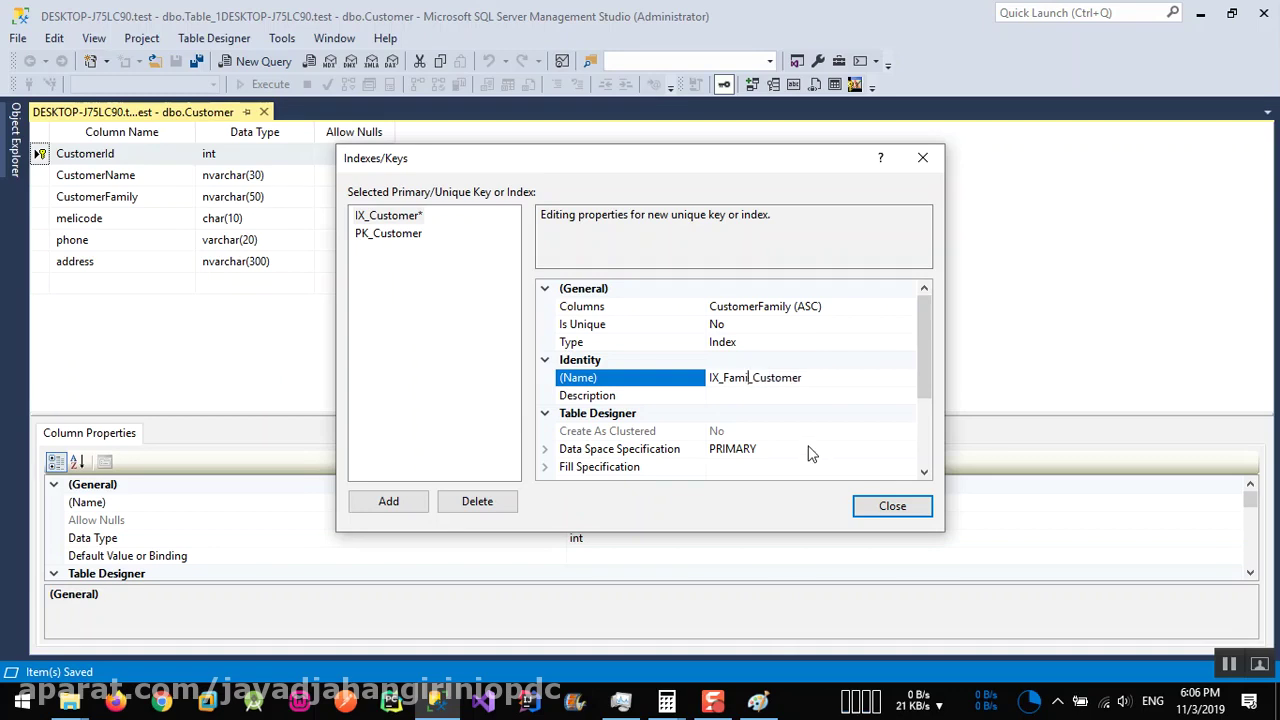
text(ly)
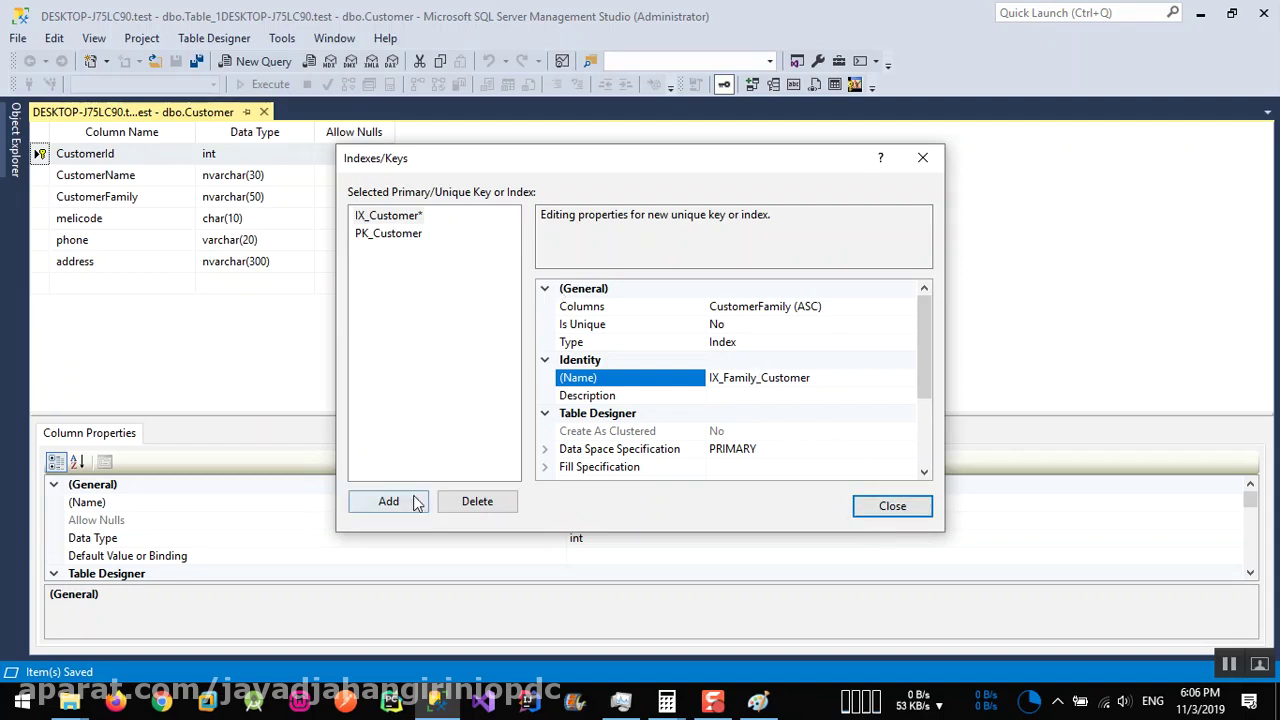
Add another index to the Customer table and set its indexed column to melicode
click(373, 236)
click(401, 501)
click(880, 308)
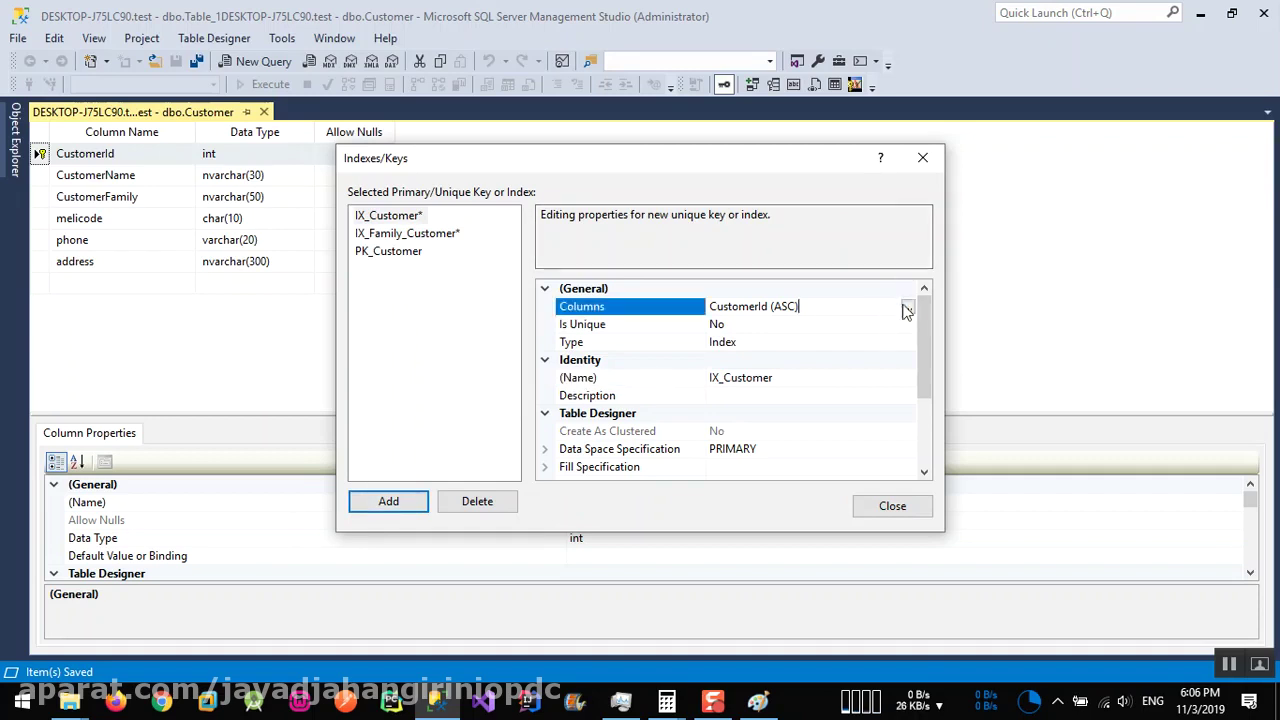
click(911, 305)
click(569, 268)
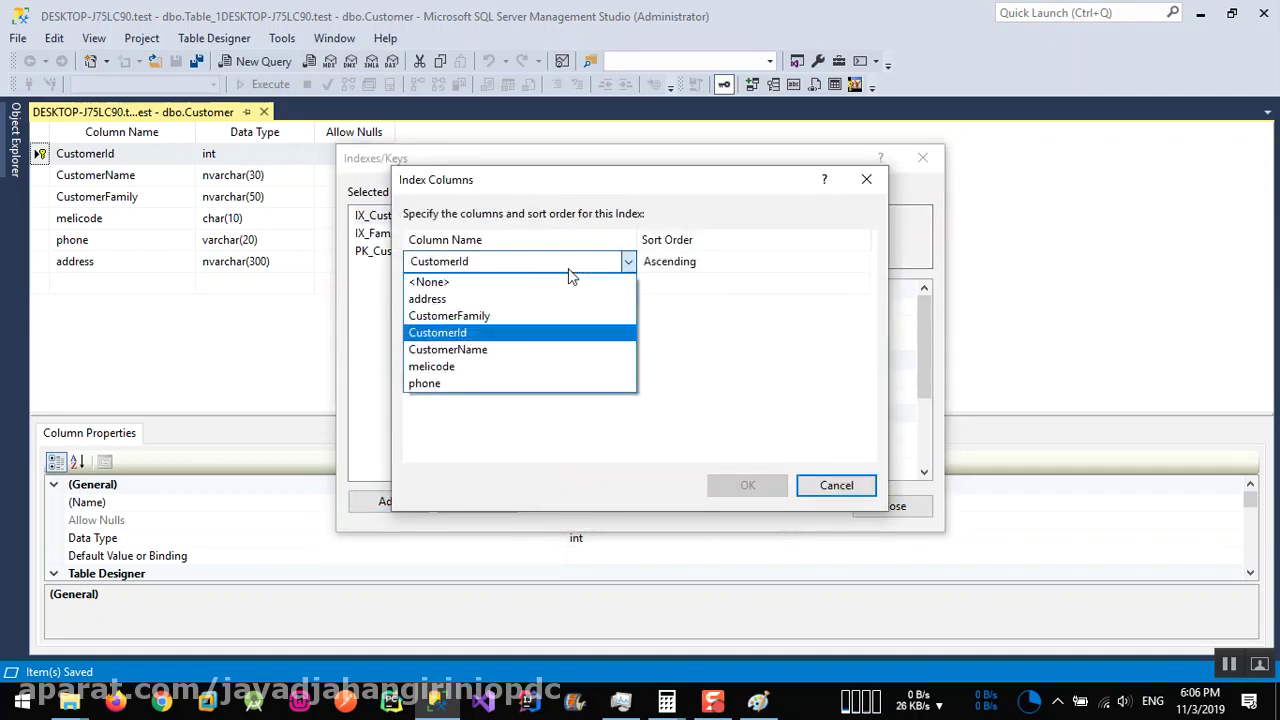
click(500, 367)
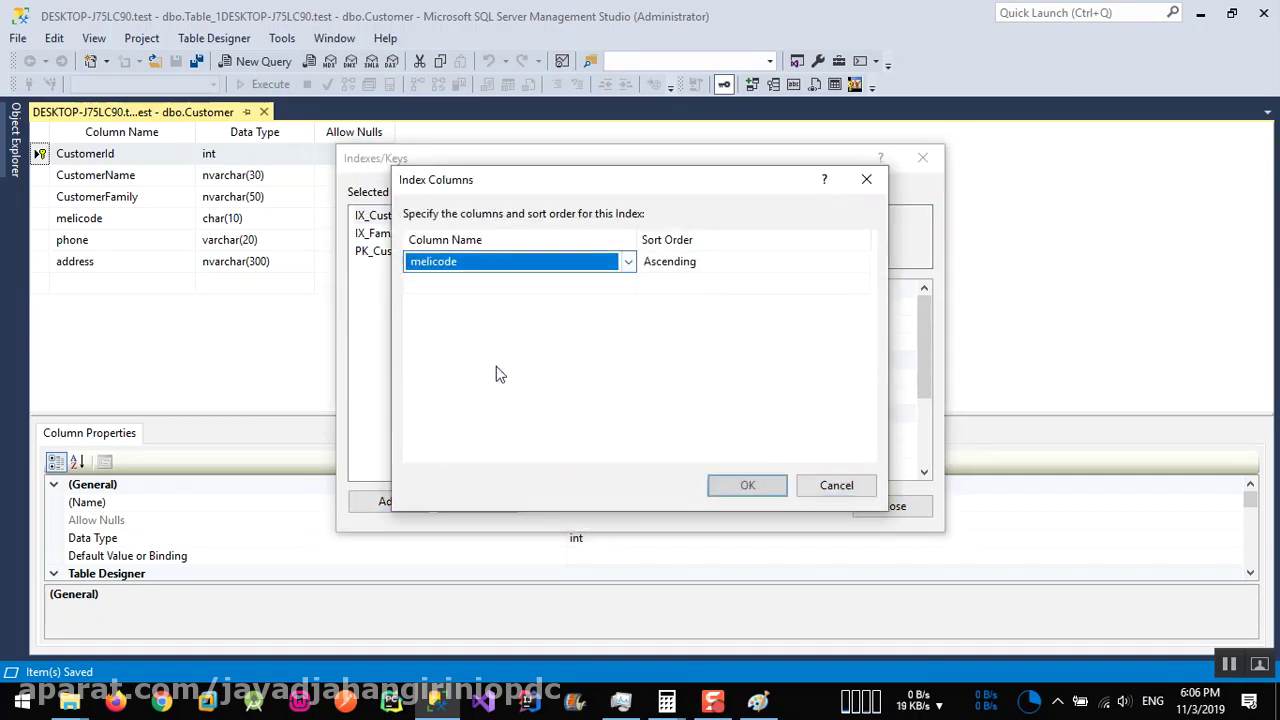
click(722, 486)
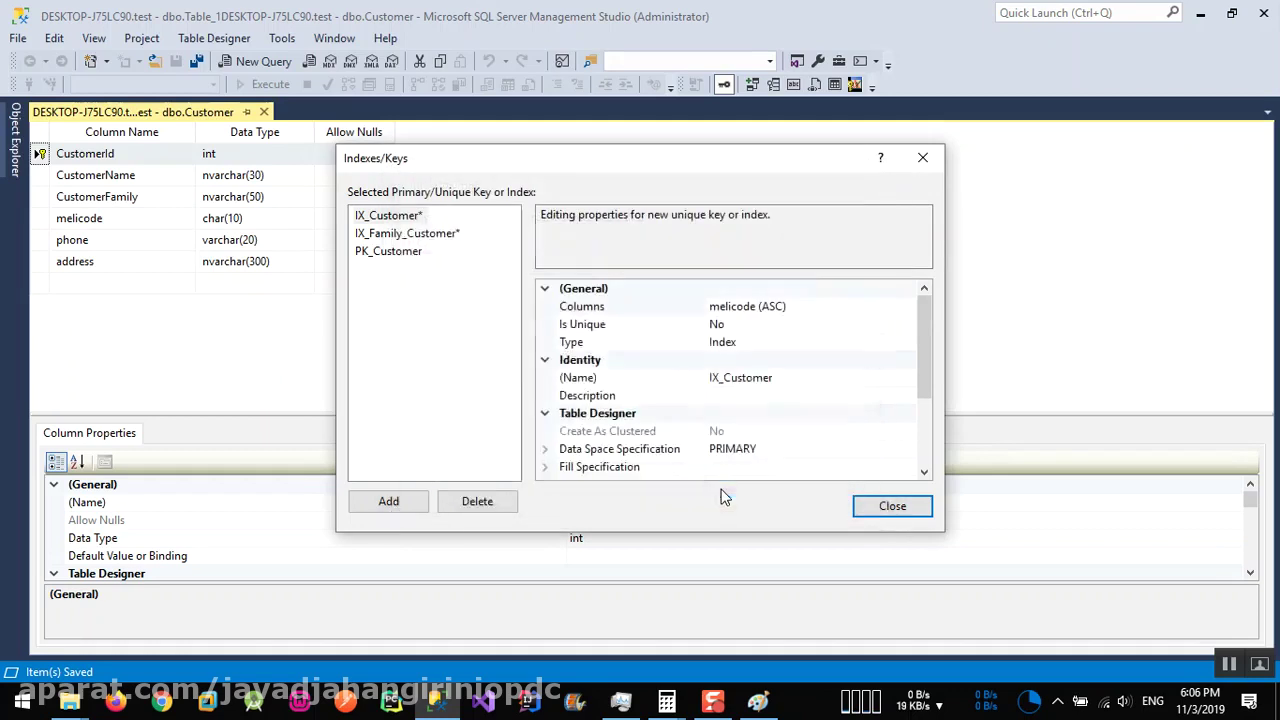
Make the melicode index unique and rename it as IX_Melicode_Customer
double_click(749, 325)
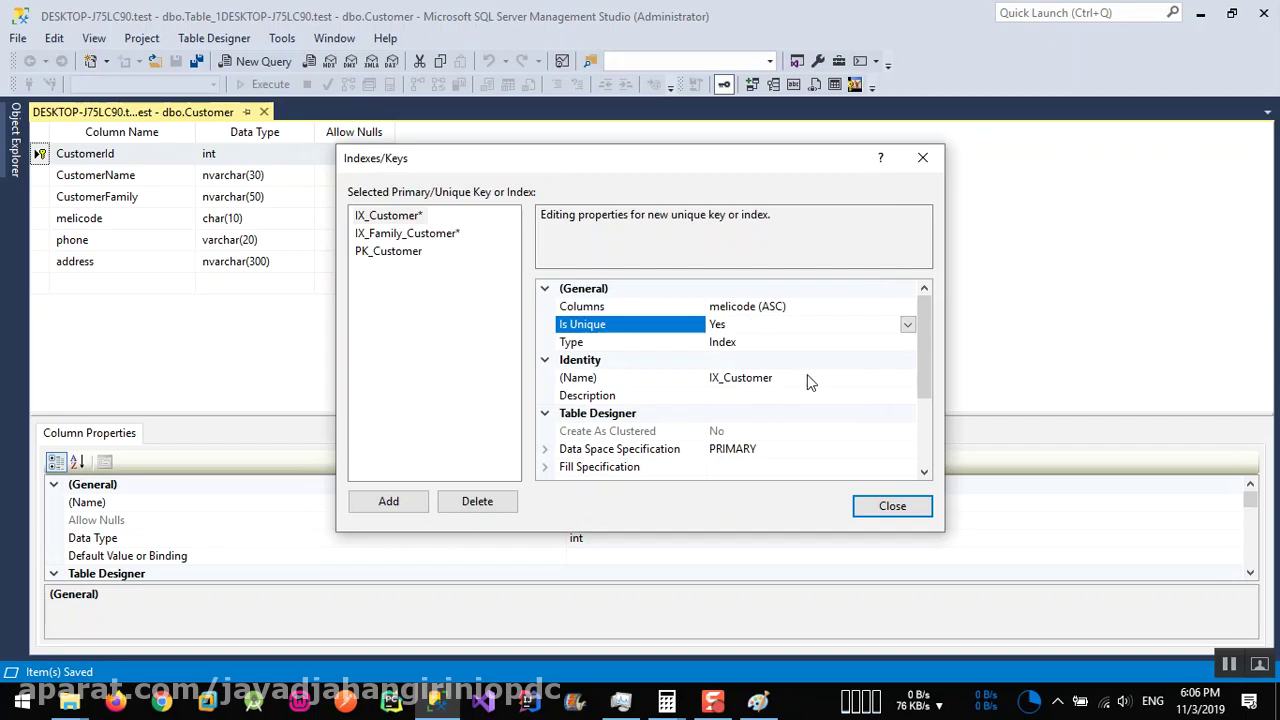
click(717, 382)
click(722, 378)
text(M_)
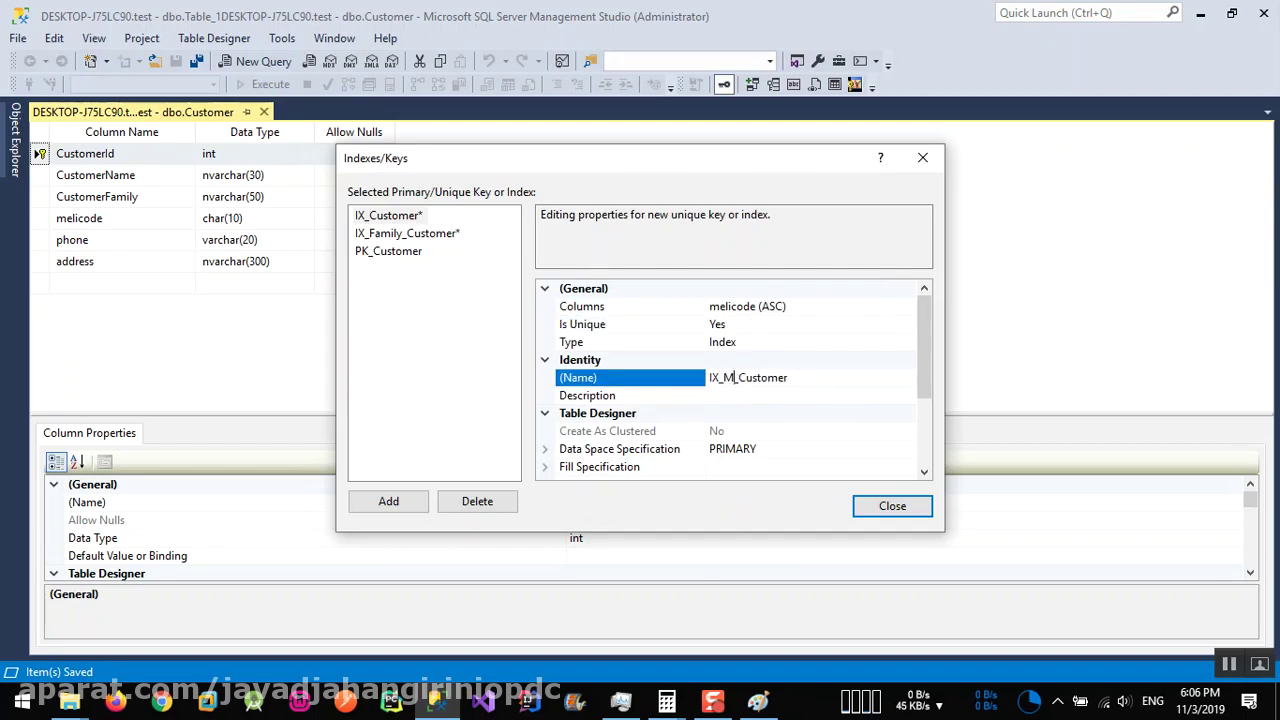
text(elicode)
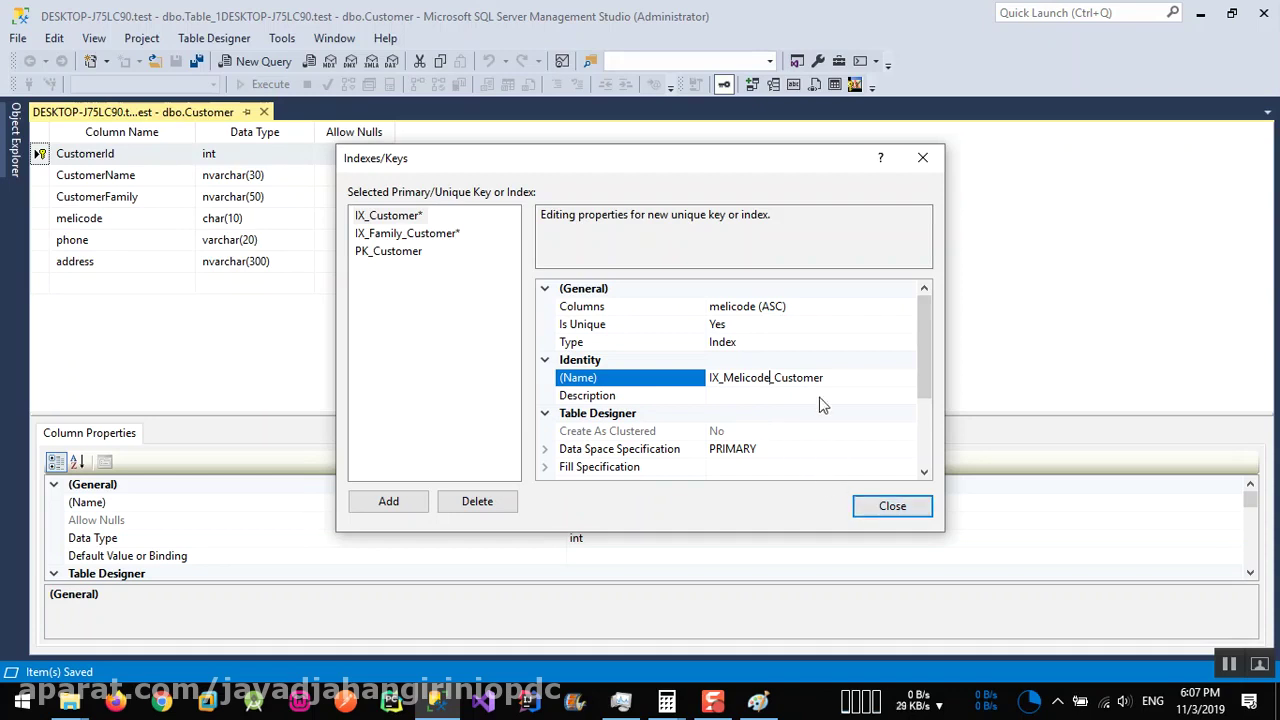
Finish the index definitions and save the changes to the Customer table
click(820, 362)
click(891, 506)
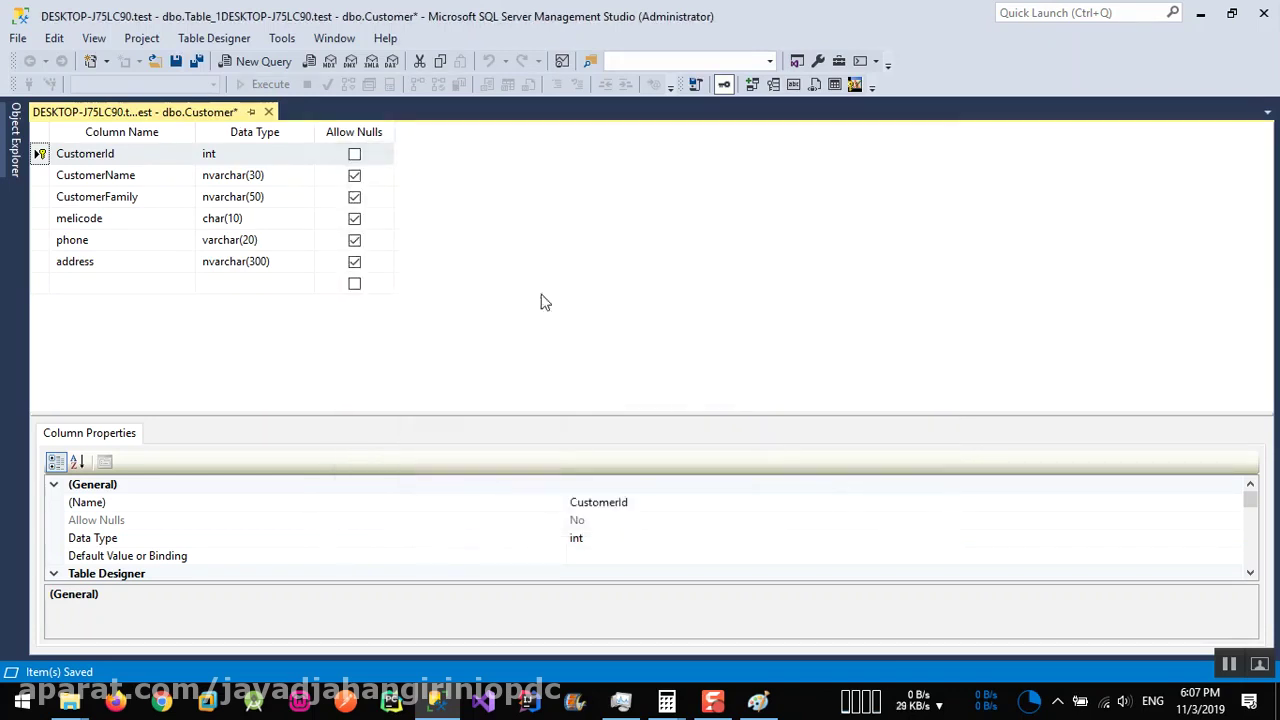
click(176, 62)
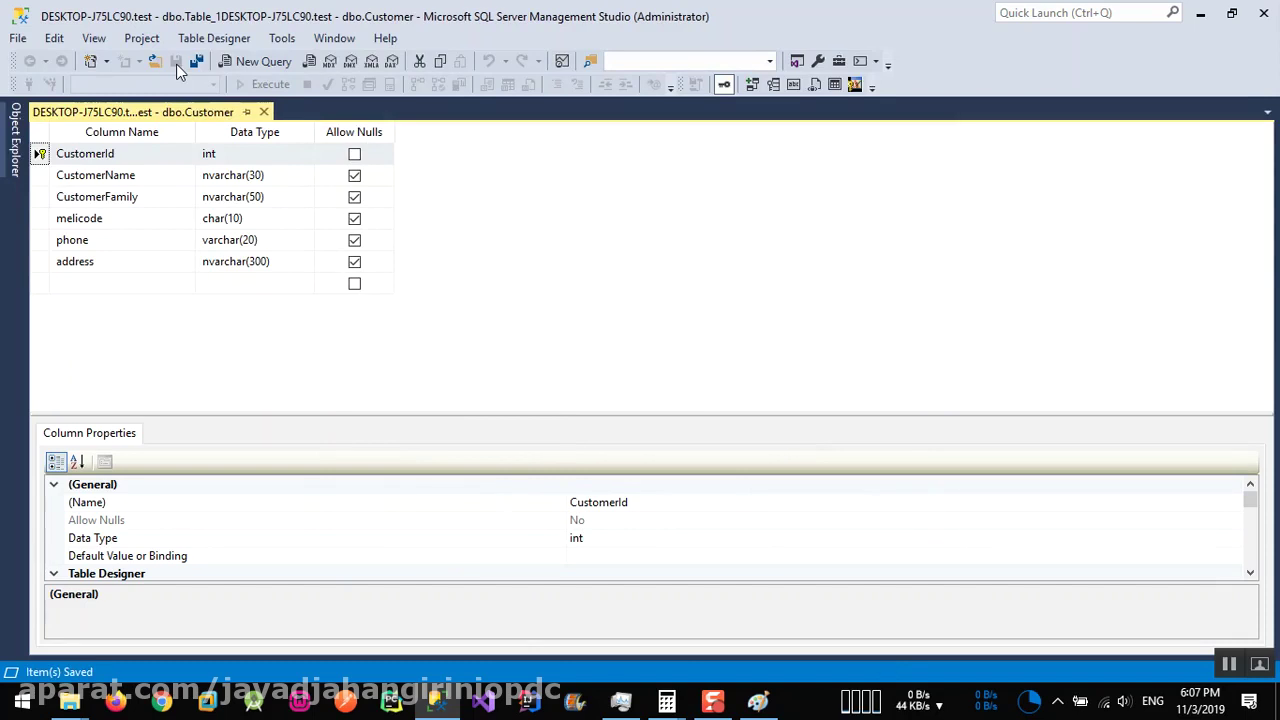